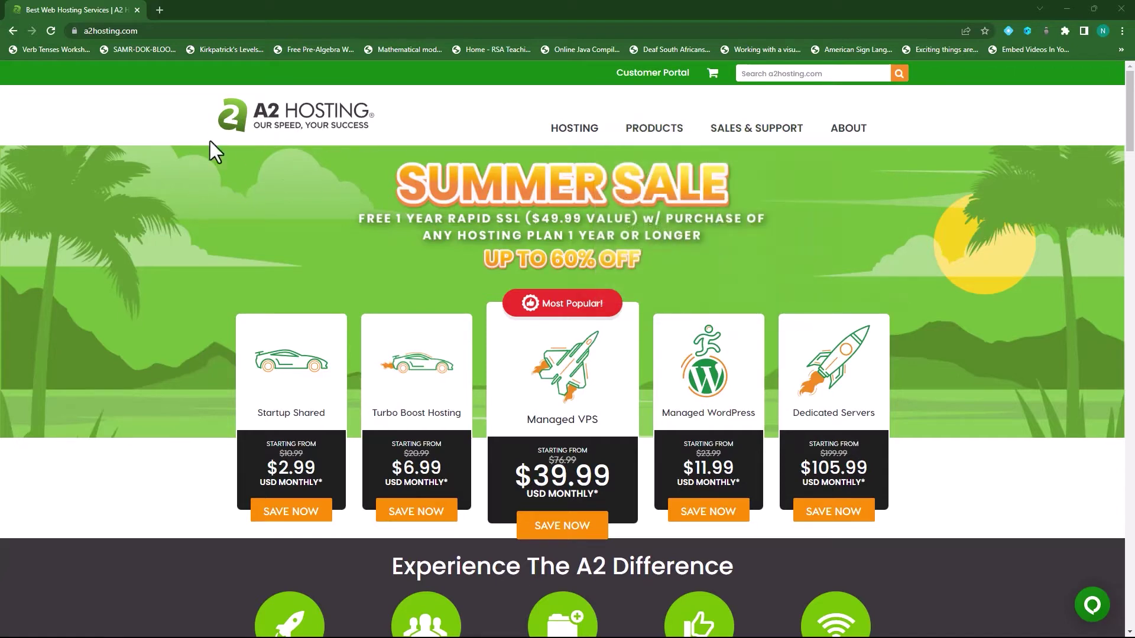
- Sign in to the A2 Hosting client area with the account e-mail and password
{"action": "left_click", "coordinate": [650, 79]}
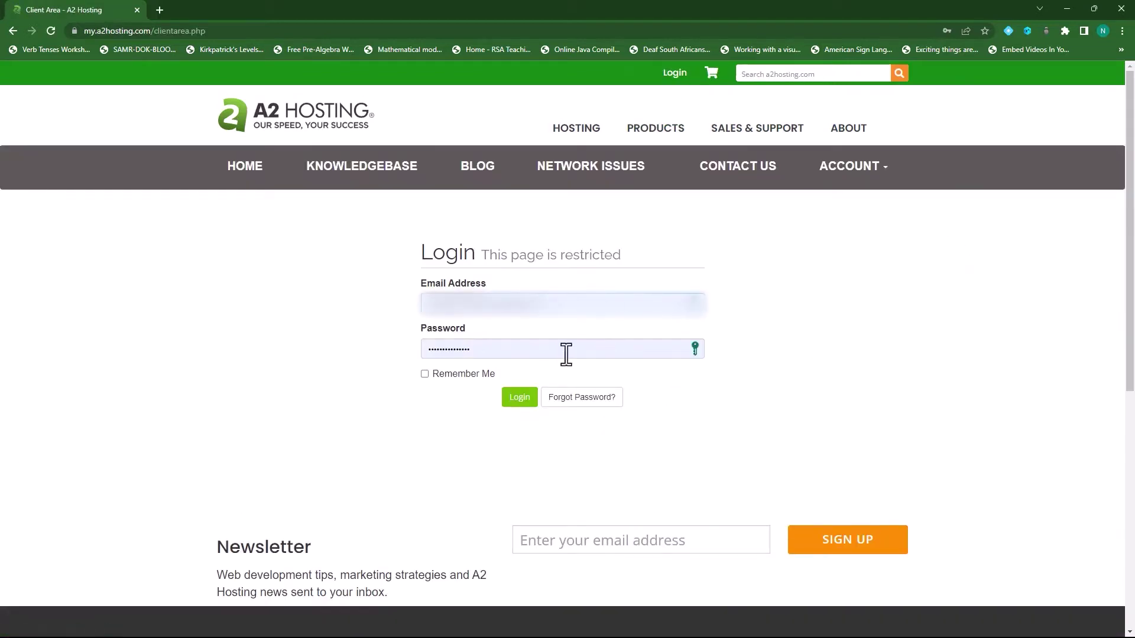
{"action": "left_click", "coordinate": [518, 402]}
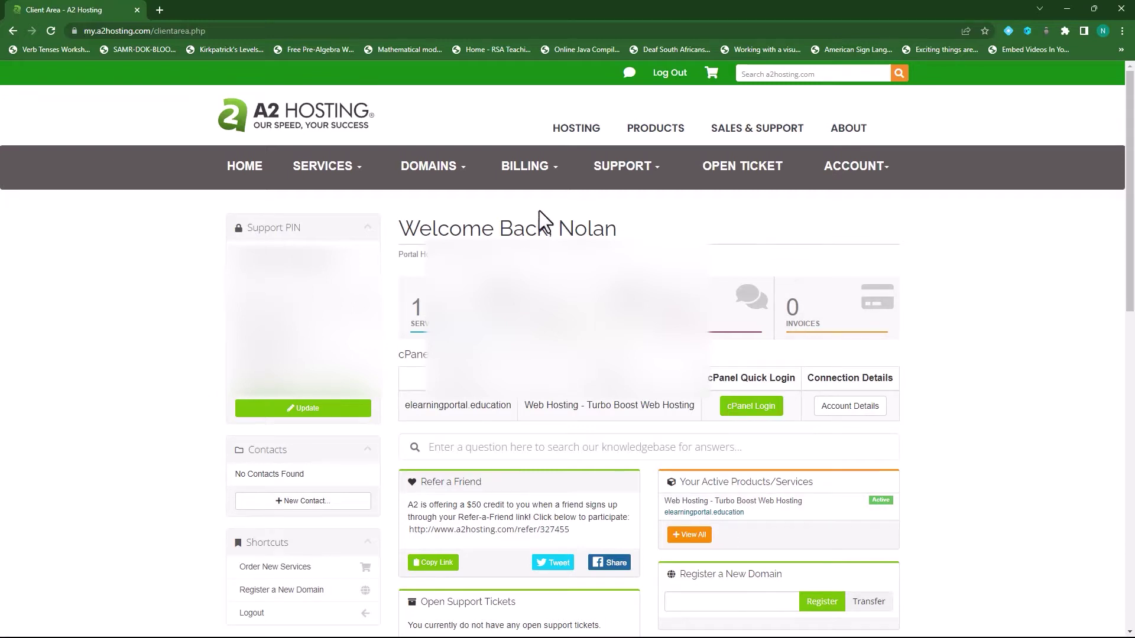
- Open cPanel for elearningportal.education in a new tab and scroll through every tool group
{"action": "left_click", "coordinate": [755, 409]}
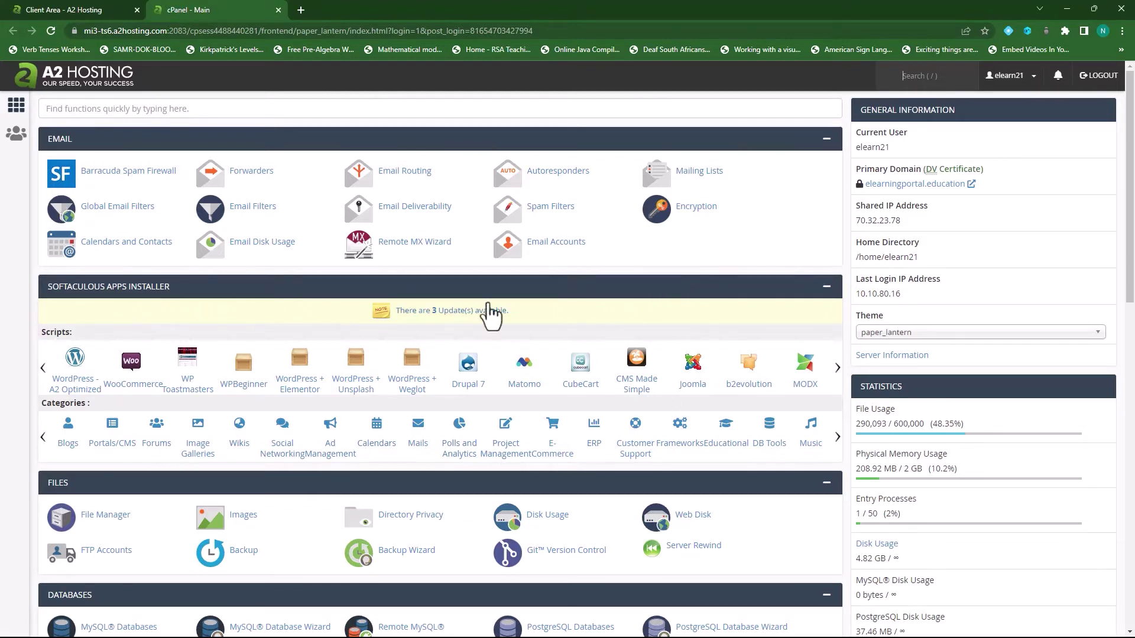
{"action": "scroll", "coordinate": [267, 498], "scroll_direction": "down", "scroll_amount": 2}
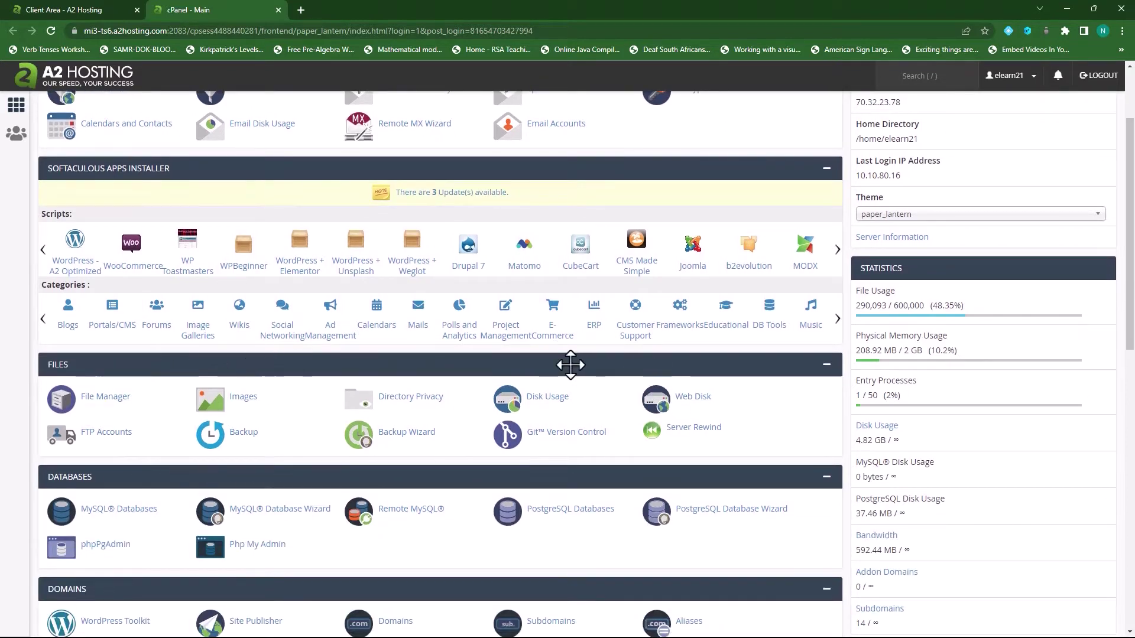
{"action": "scroll", "coordinate": [283, 464], "scroll_direction": "down", "scroll_amount": 2}
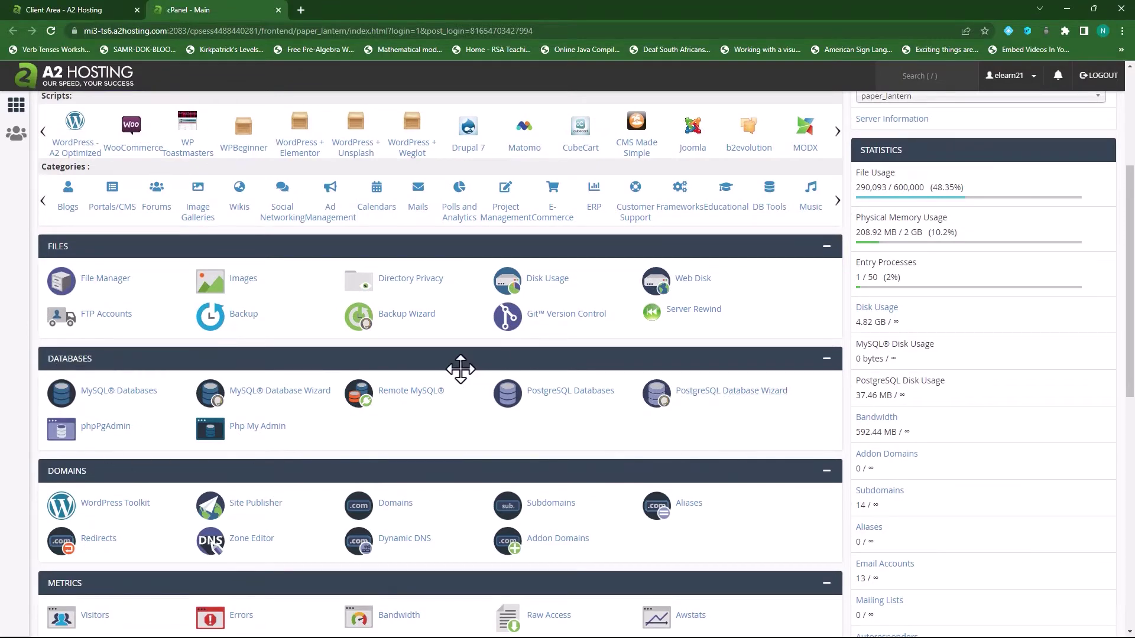
{"action": "scroll", "coordinate": [414, 390], "scroll_direction": "down", "scroll_amount": 2}
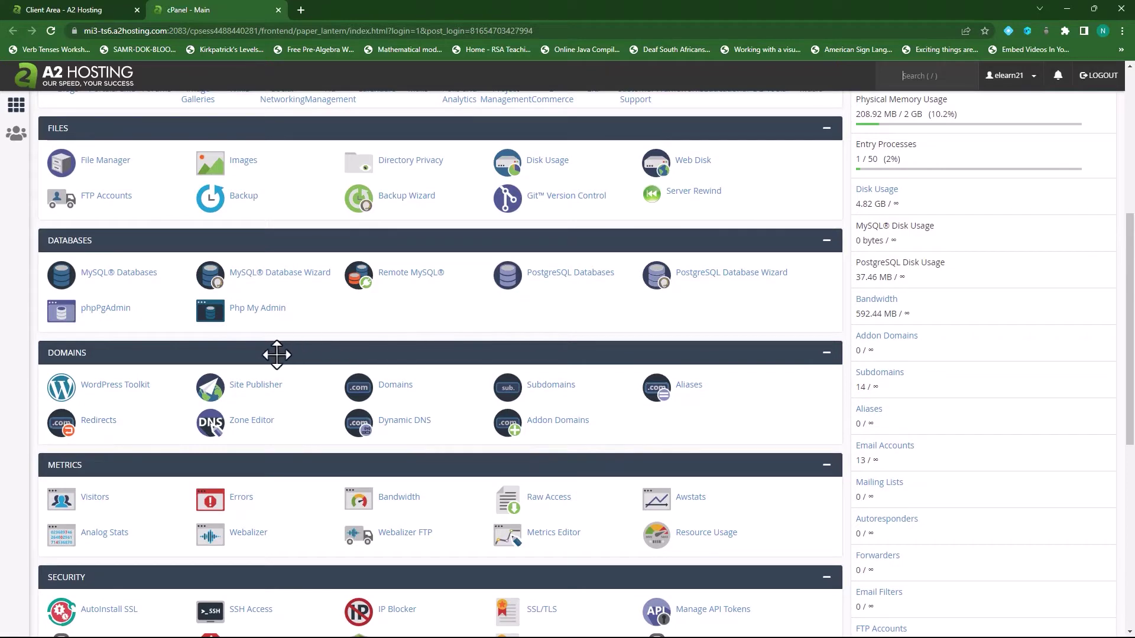
{"action": "scroll", "coordinate": [273, 355], "scroll_direction": "down", "scroll_amount": 2}
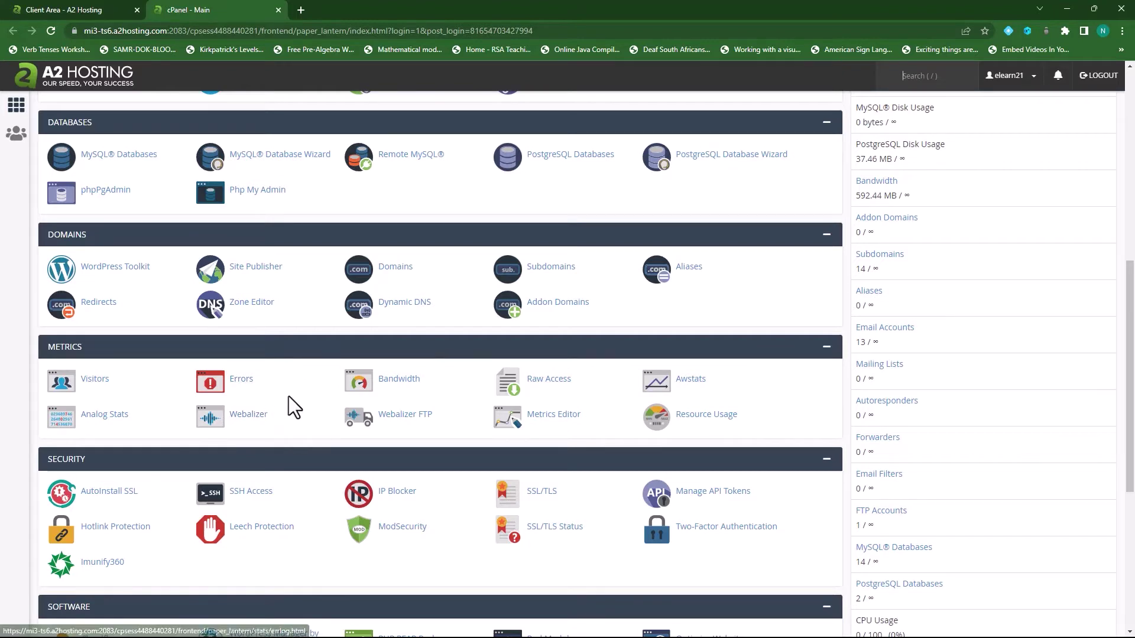
{"action": "scroll", "coordinate": [292, 402], "scroll_direction": "down", "scroll_amount": 3}
{"action": "middle_click", "coordinate": [546, 444]}
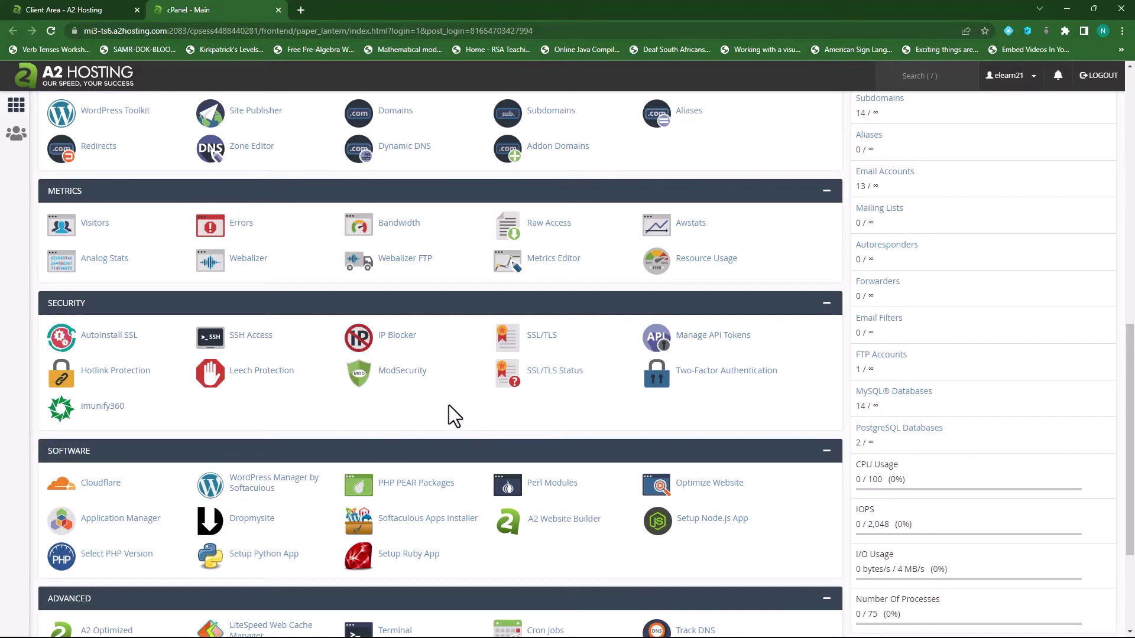
{"action": "scroll", "coordinate": [454, 412], "scroll_direction": "down", "scroll_amount": 3}
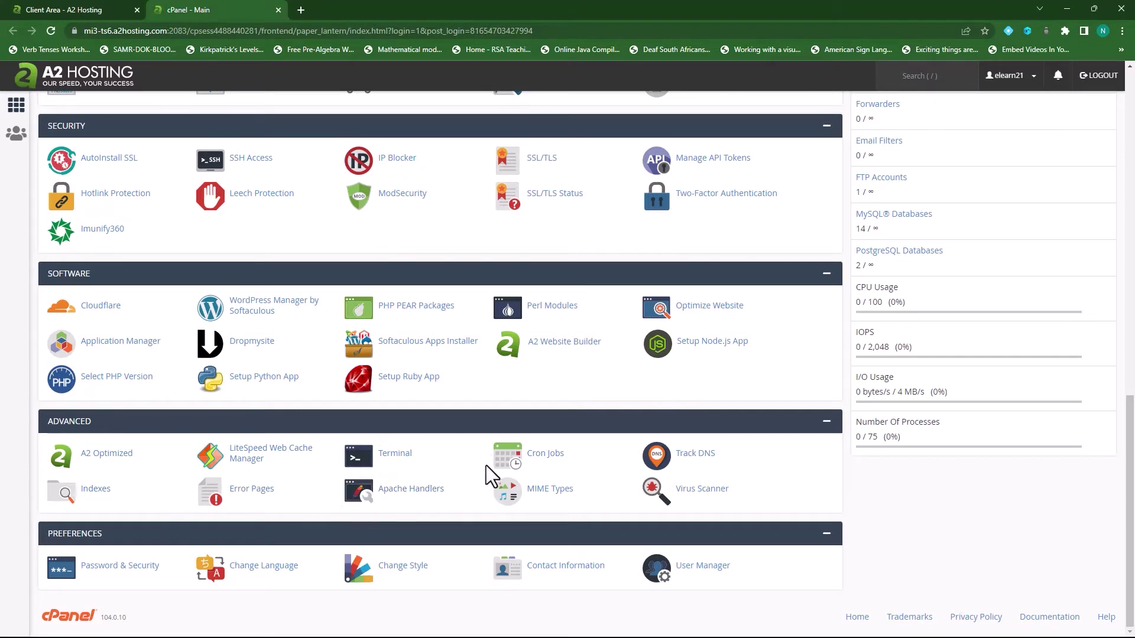
- Scroll the cPanel dashboard to the Software group with Softaculous Apps Installer
{"action": "scroll", "coordinate": [455, 425], "scroll_direction": "up", "scroll_amount": 9}
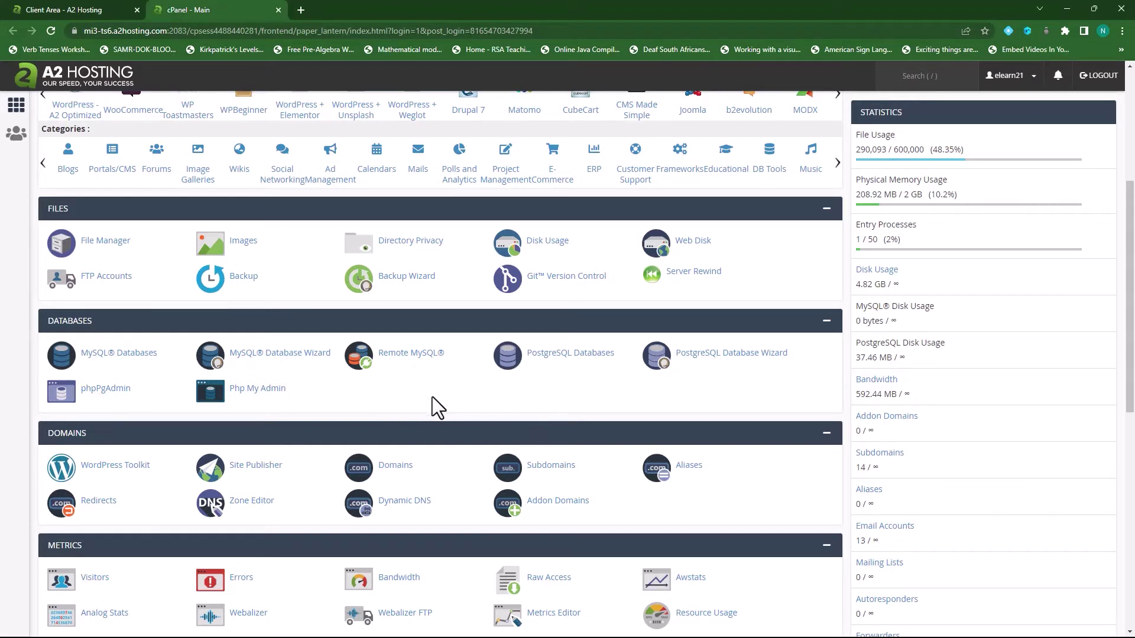
{"action": "scroll", "coordinate": [434, 397], "scroll_direction": "down", "scroll_amount": 7}
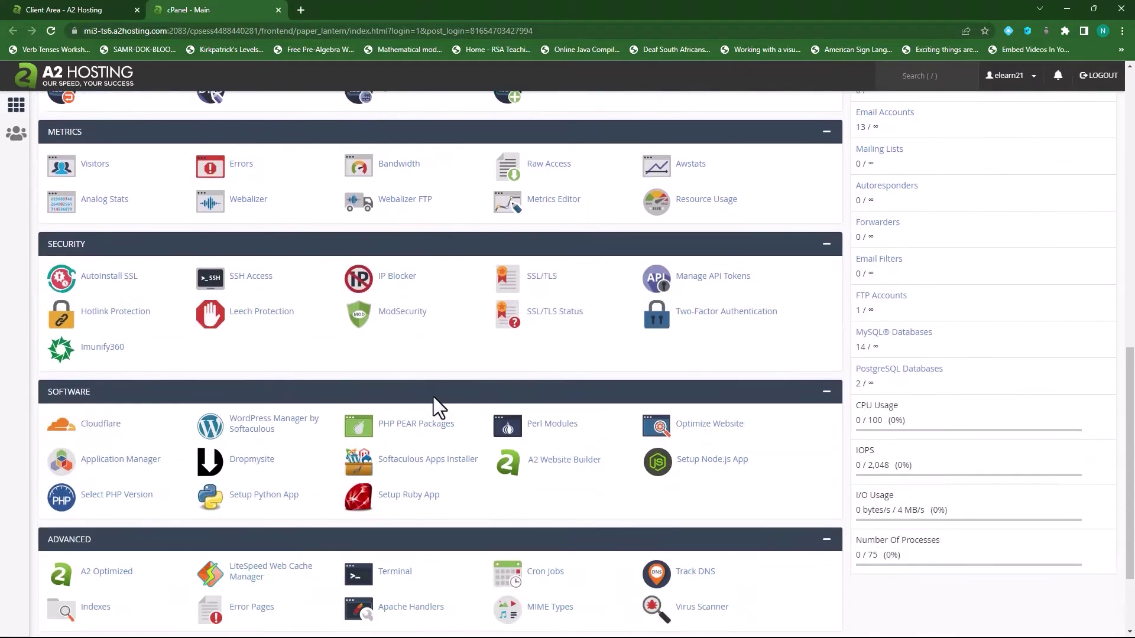
{"action": "scroll", "coordinate": [434, 396], "scroll_direction": "down", "scroll_amount": 1}
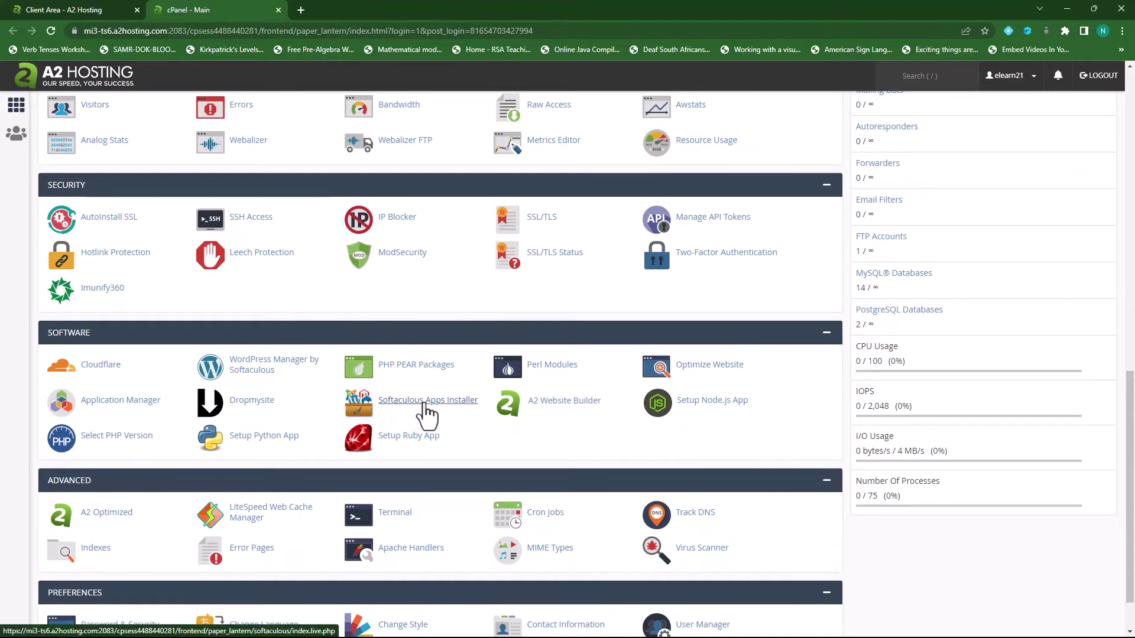
- In Softaculous, search for Moodle and view its 4.0.4 app page Features
{"action": "left_click", "coordinate": [425, 404]}
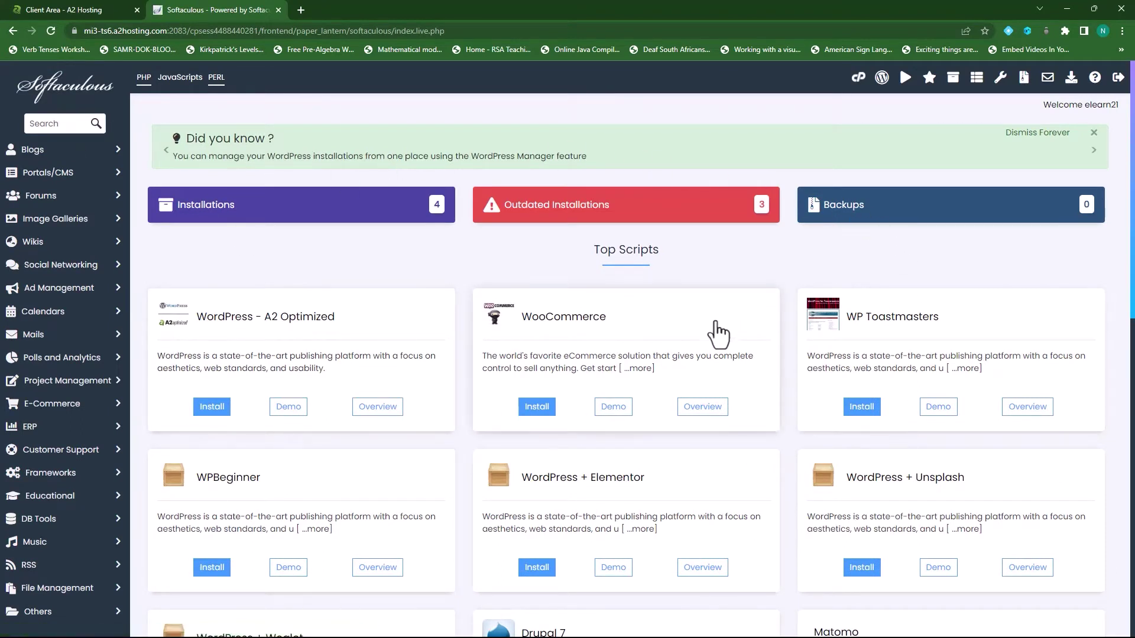
{"action": "left_click", "coordinate": [60, 124]}
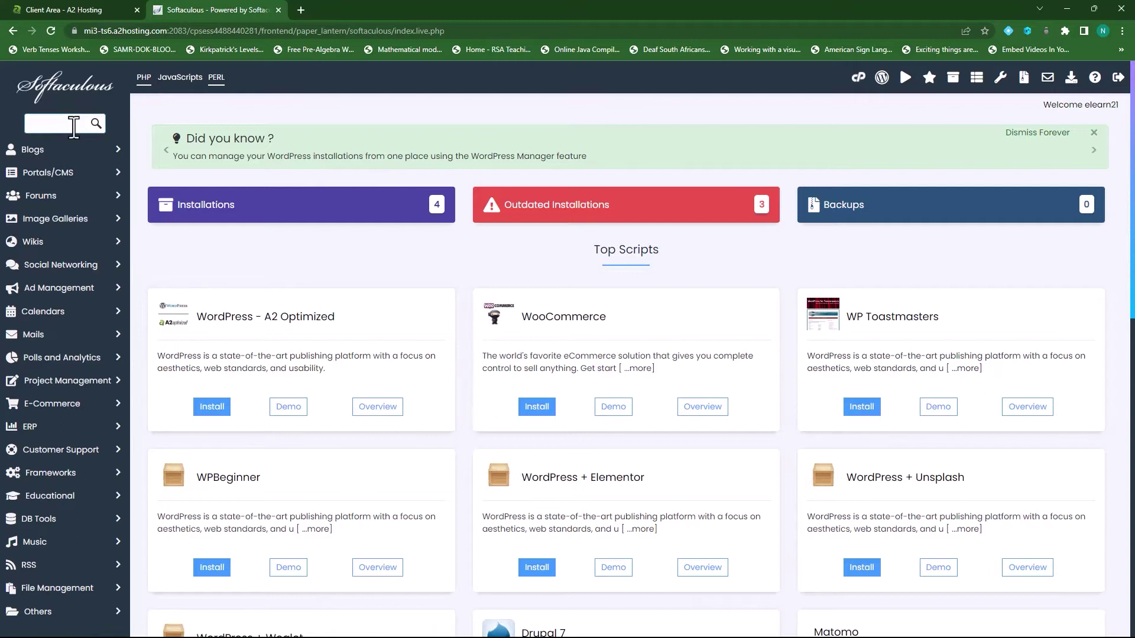
{"action": "type", "text": "mOODLE"}
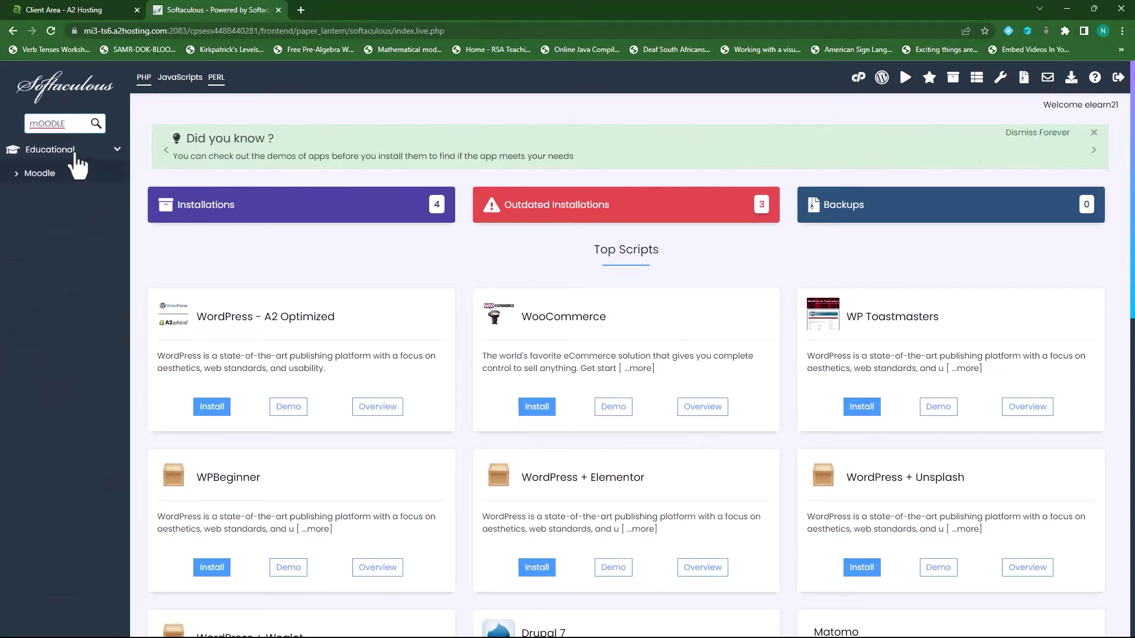
{"action": "left_click", "coordinate": [40, 174]}
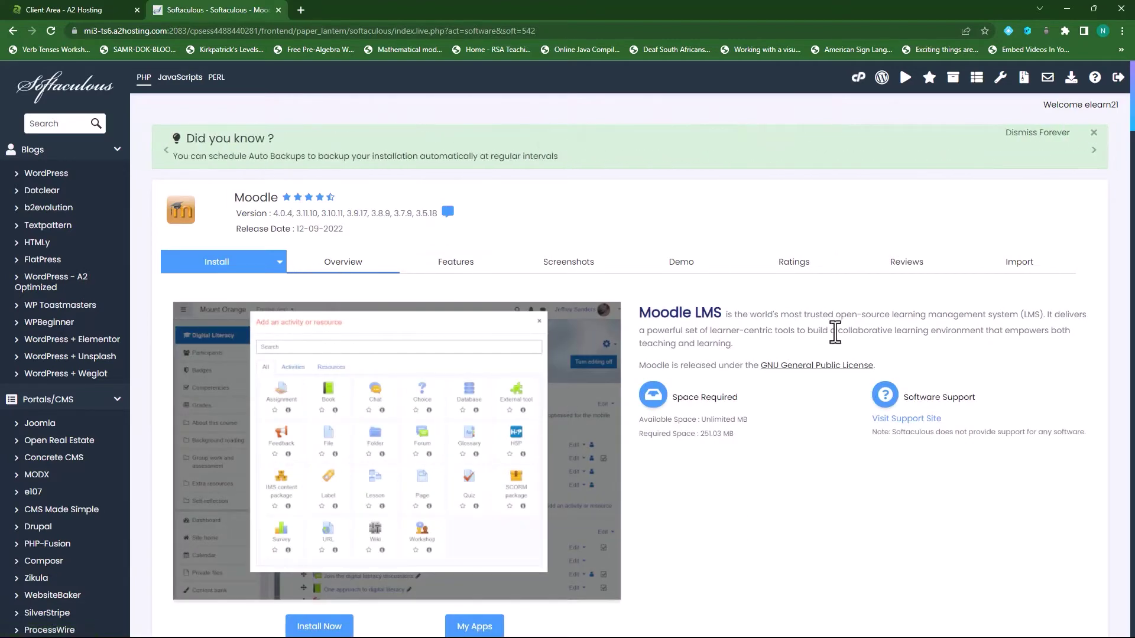
{"action": "left_click", "coordinate": [458, 264]}
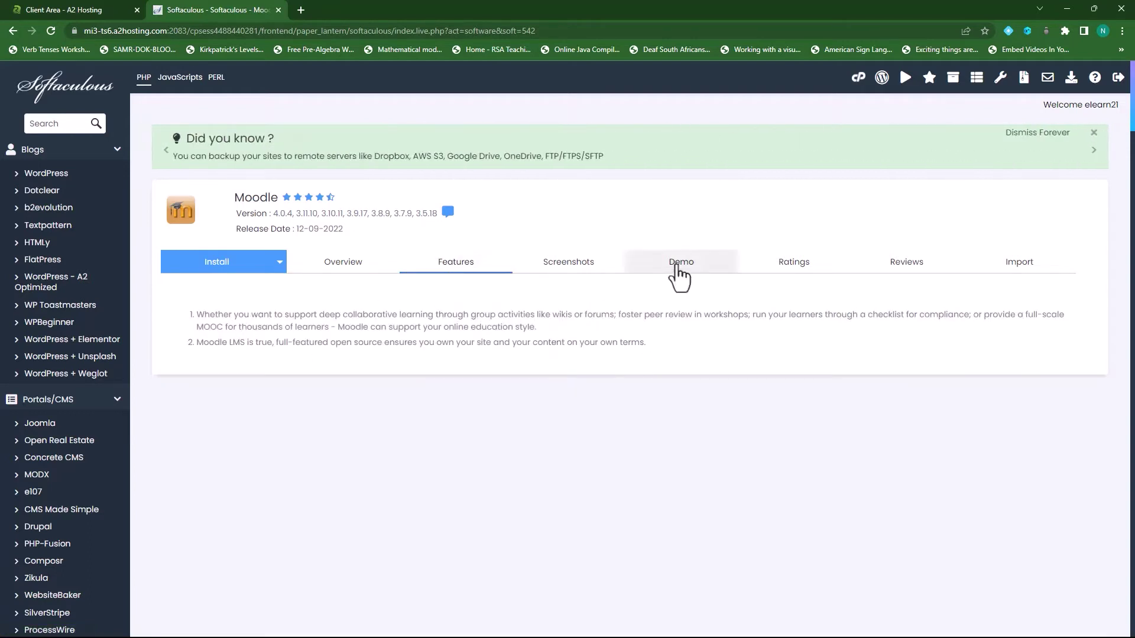
{"action": "left_click", "coordinate": [242, 271]}
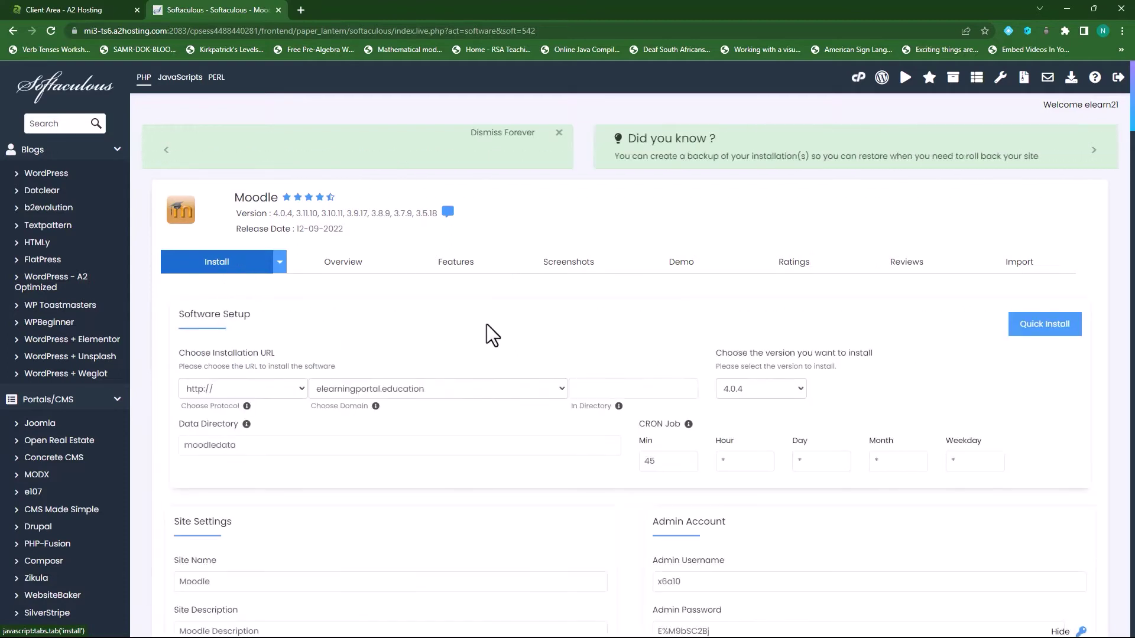
{"action": "scroll", "coordinate": [328, 412], "scroll_direction": "down", "scroll_amount": 1}
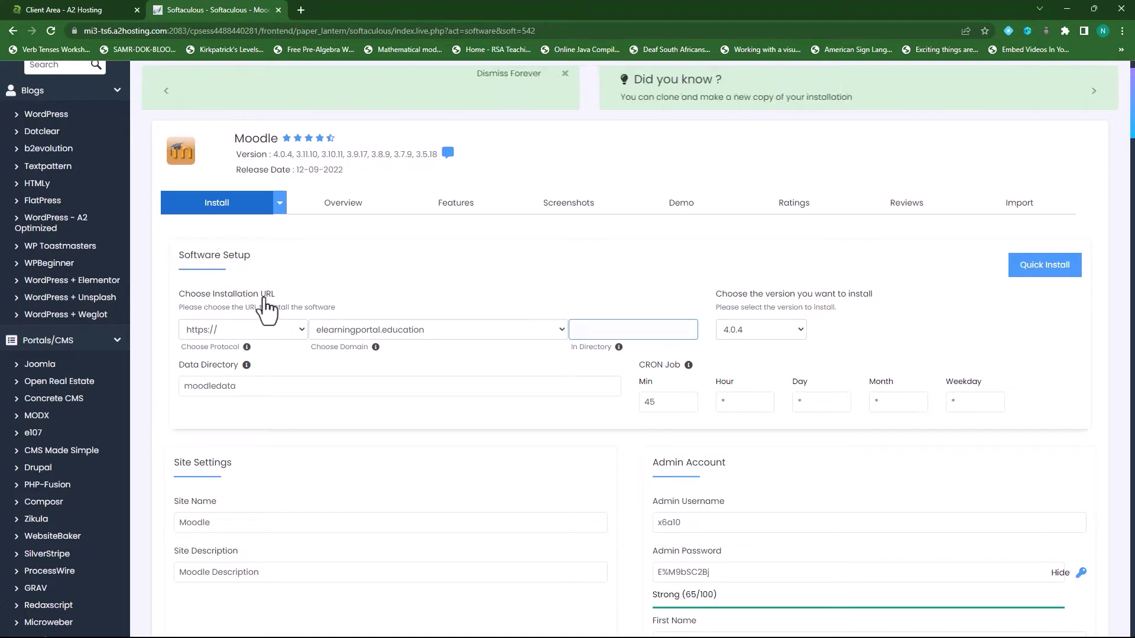
{"action": "left_click", "coordinate": [190, 332]}
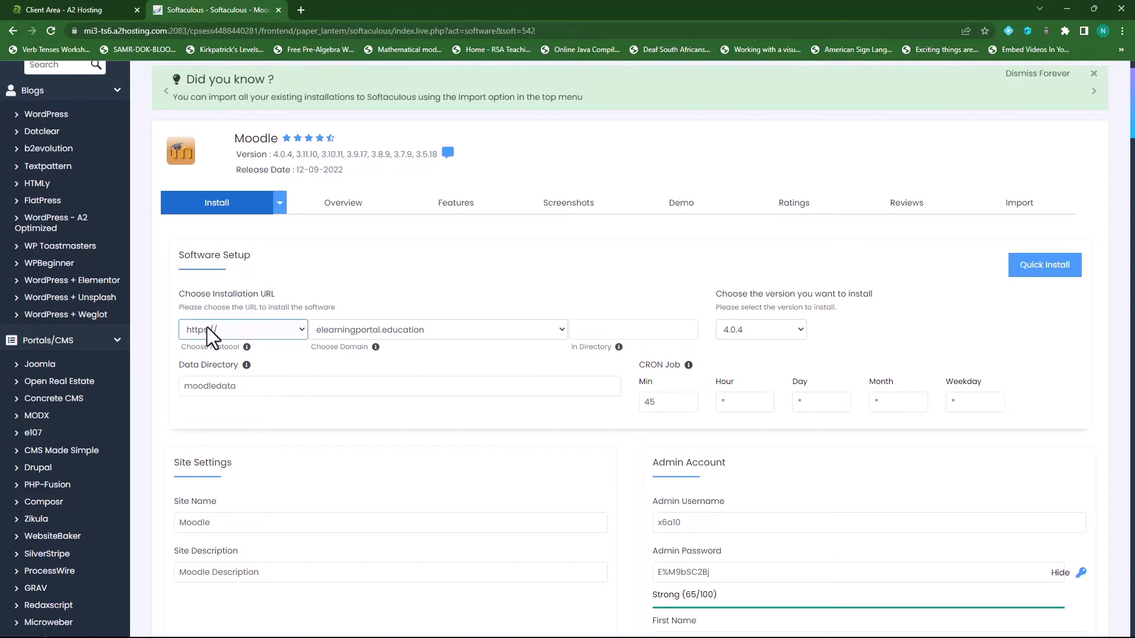
{"action": "left_click", "coordinate": [425, 332]}
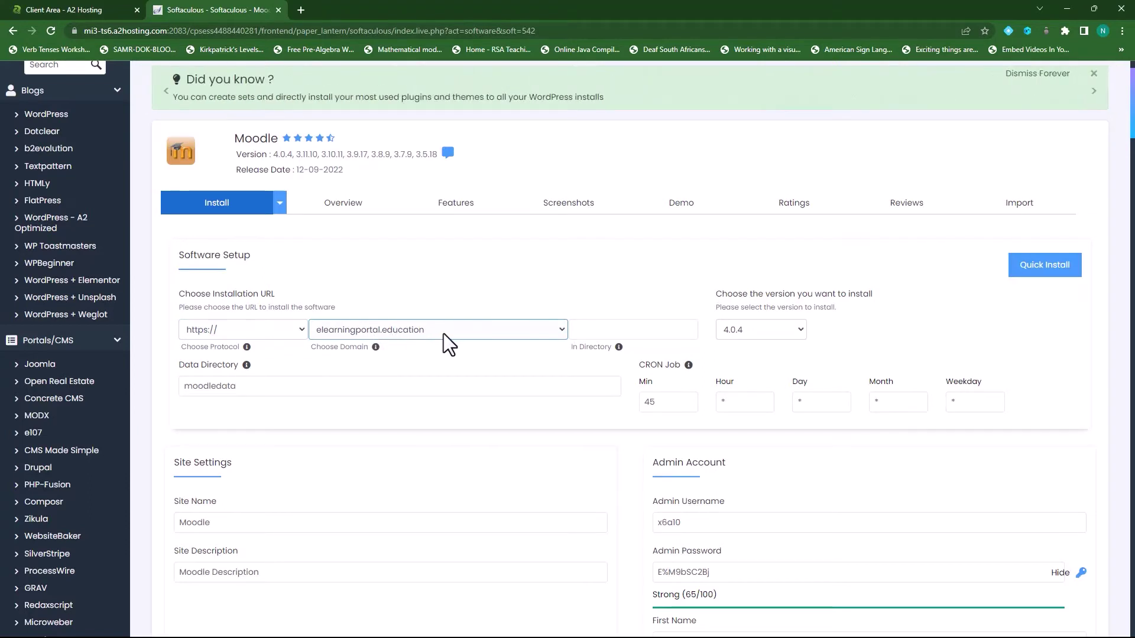
{"action": "left_click", "coordinate": [468, 331]}
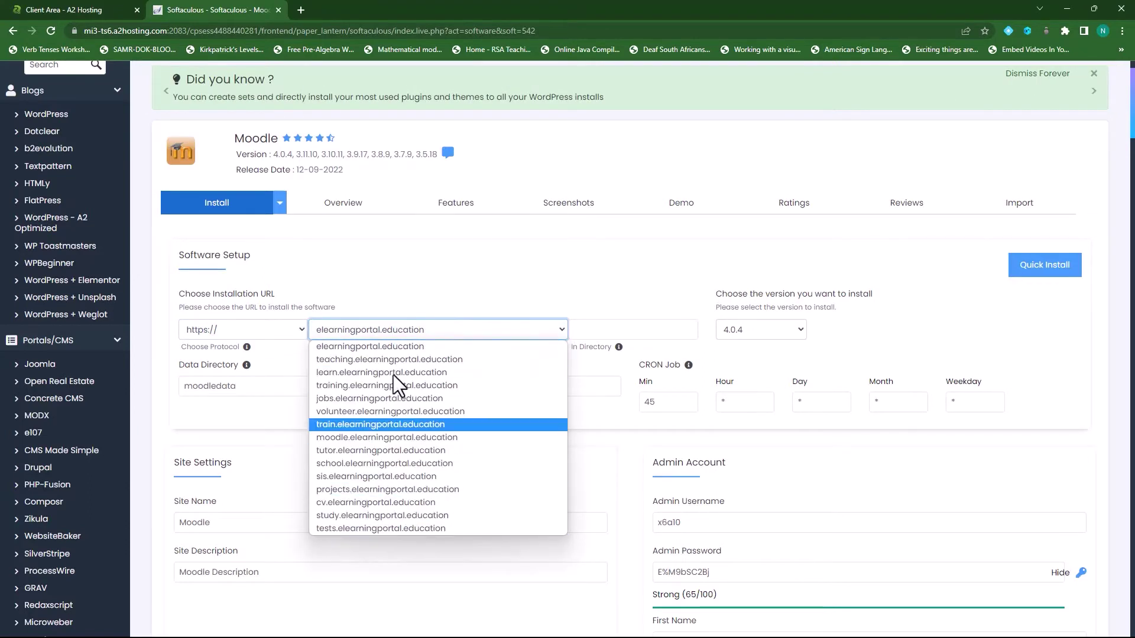
{"action": "left_click", "coordinate": [424, 326]}
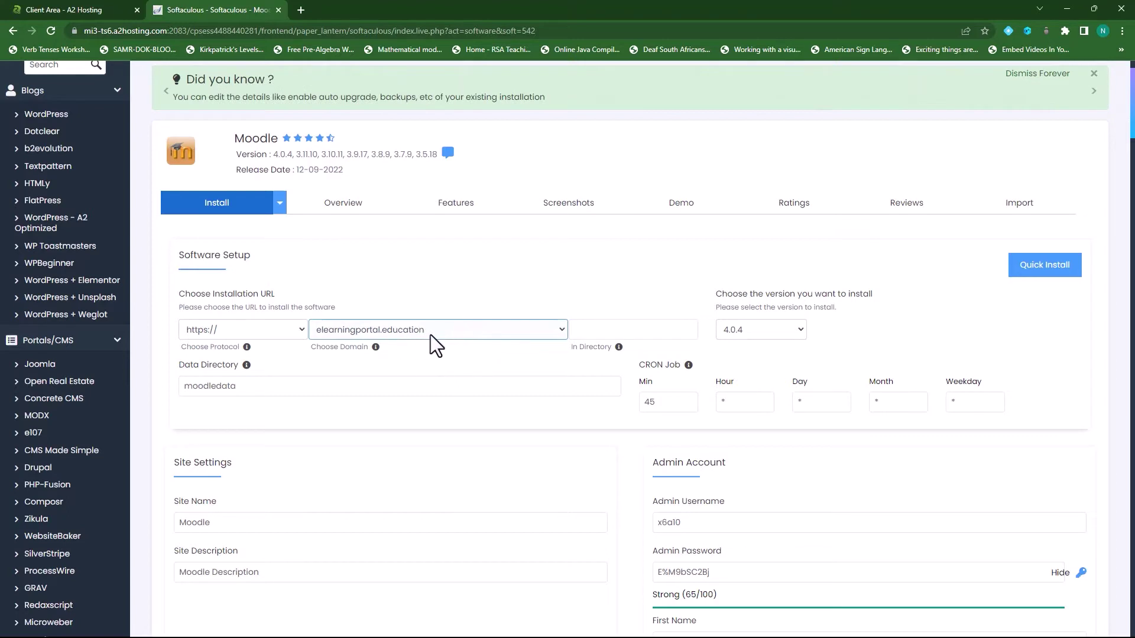
{"action": "left_click", "coordinate": [601, 329]}
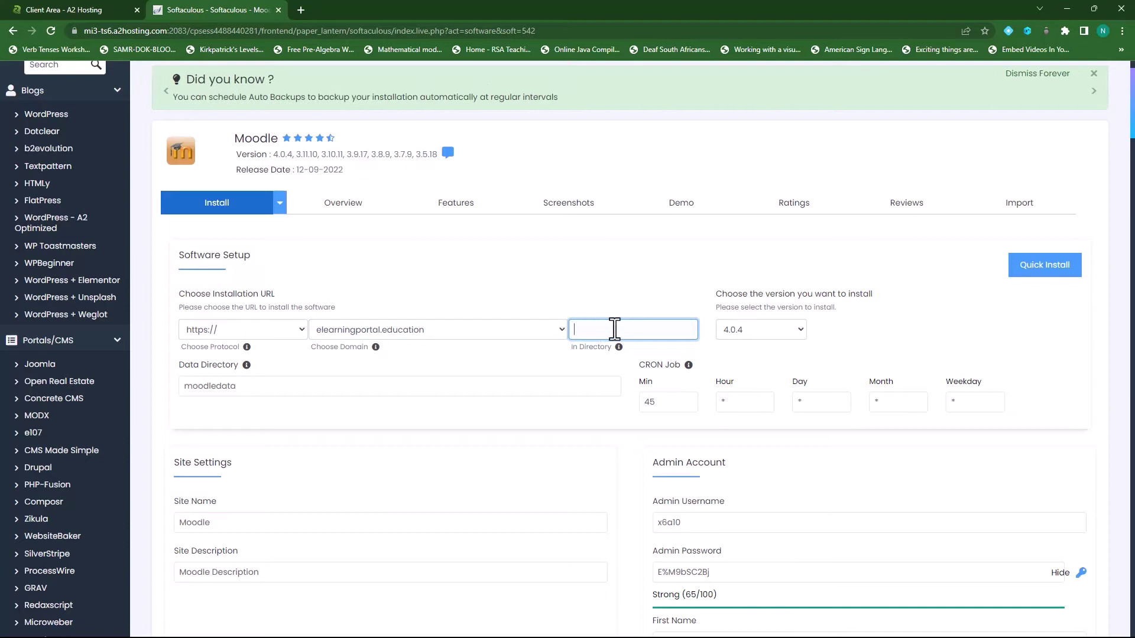
{"action": "left_click", "coordinate": [797, 332]}
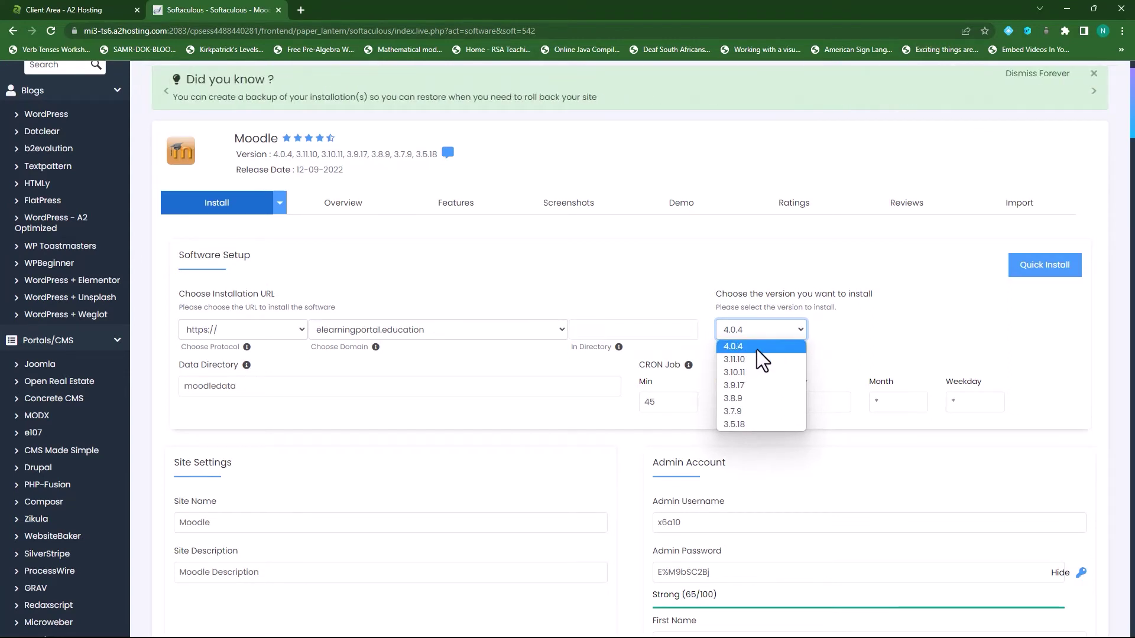
{"action": "left_click", "coordinate": [756, 348]}
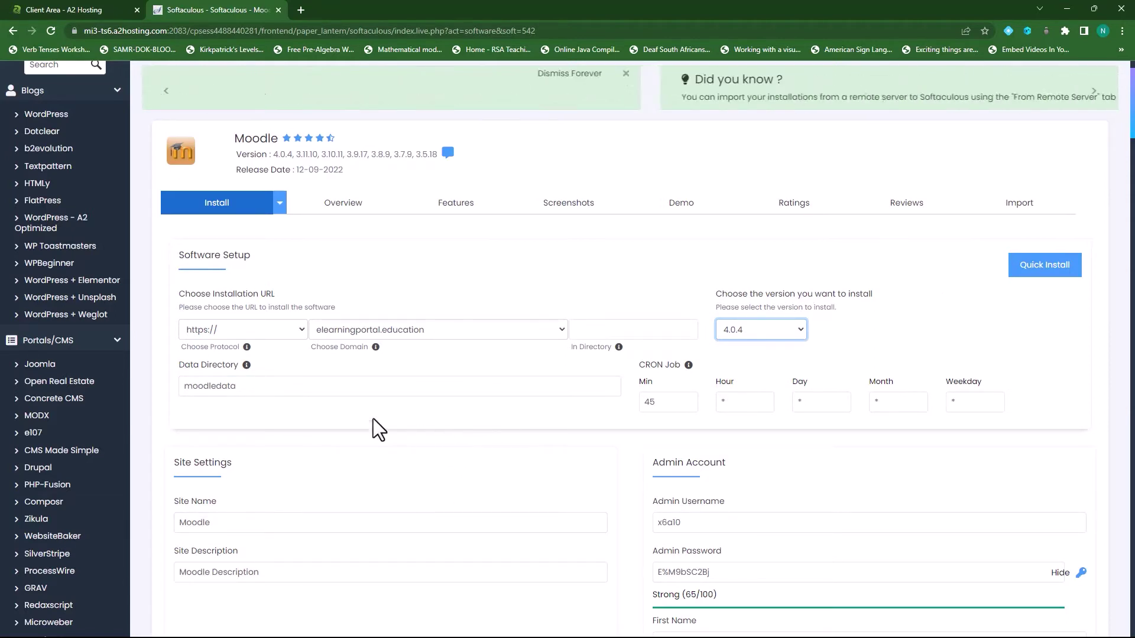
- Rename the data directory to moodledata_elearningportal
{"action": "left_click", "coordinate": [247, 387]}
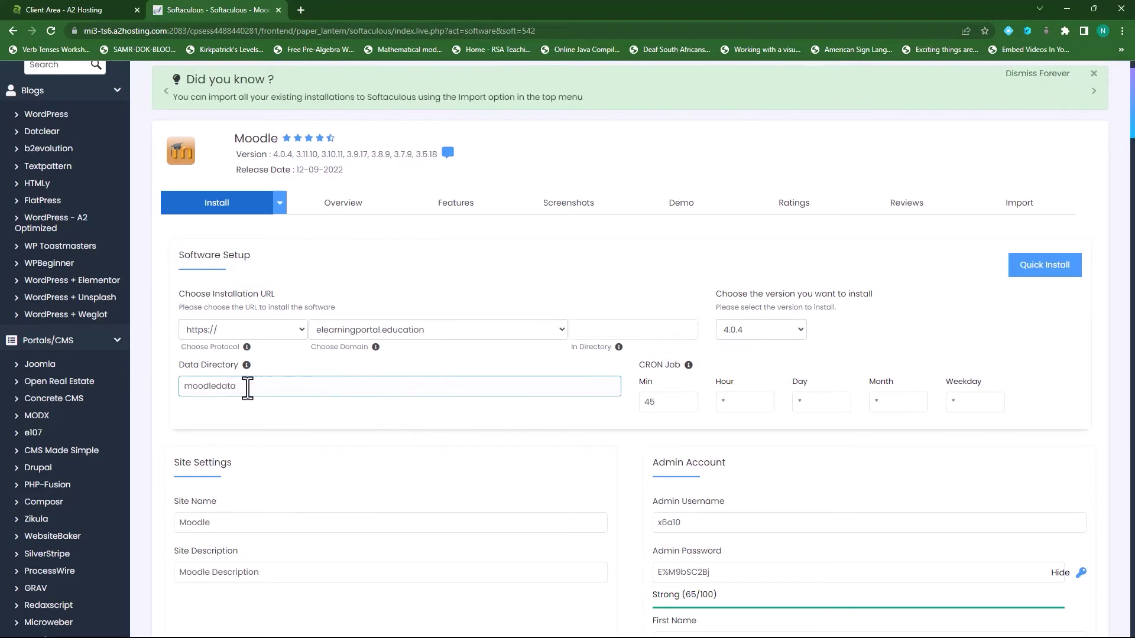
{"action": "left_click", "coordinate": [208, 386]}
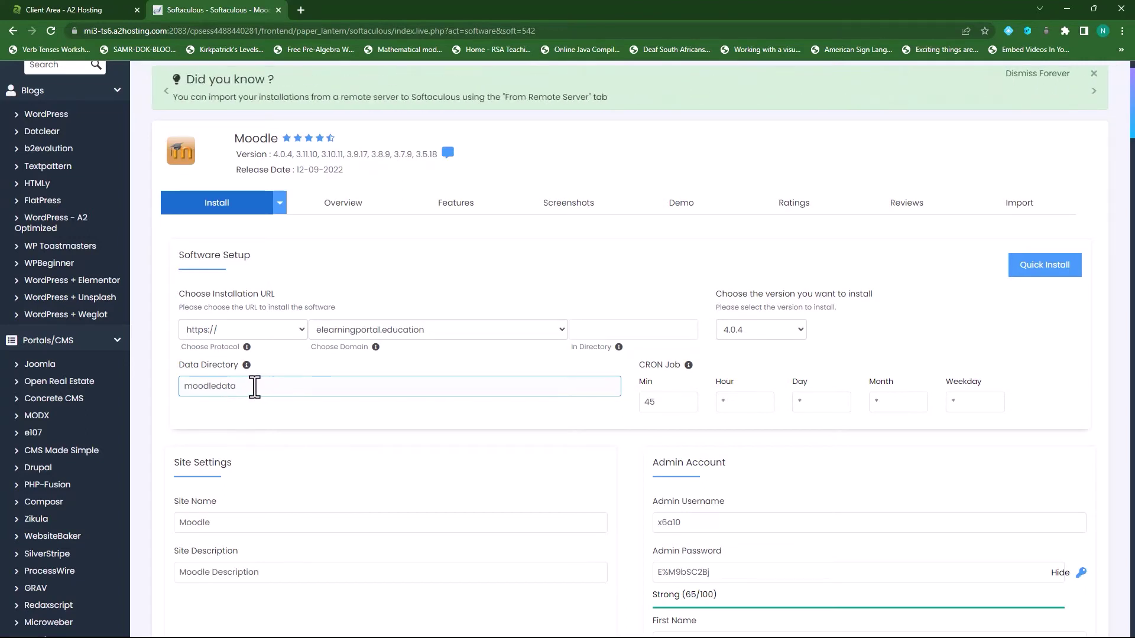
{"action": "left_click", "coordinate": [297, 389]}
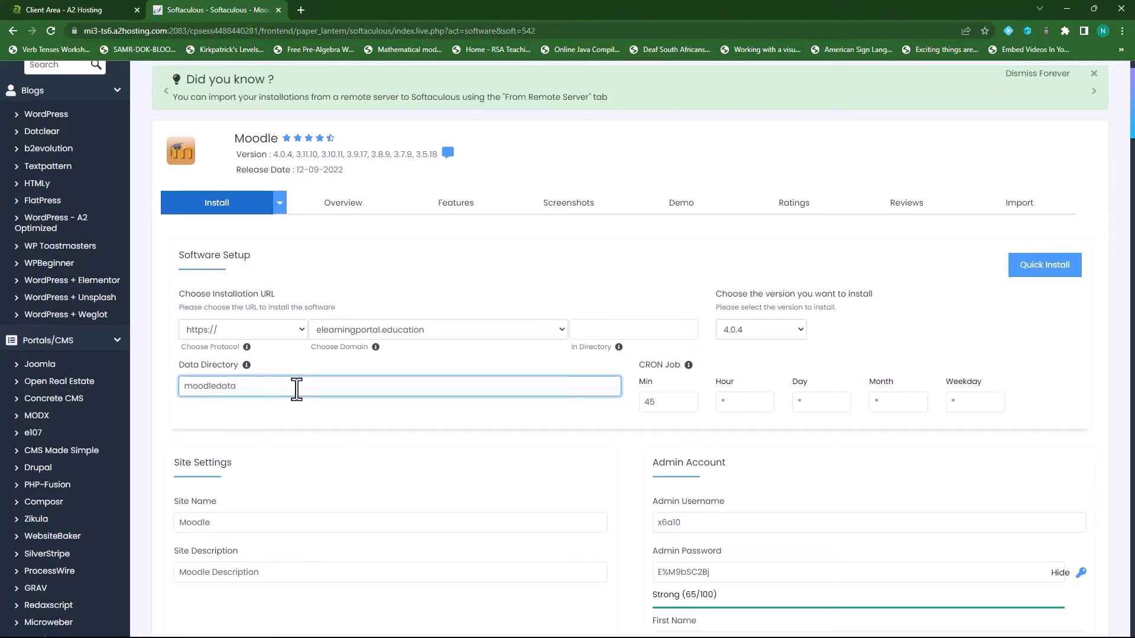
{"action": "type", "text": "_elea"}
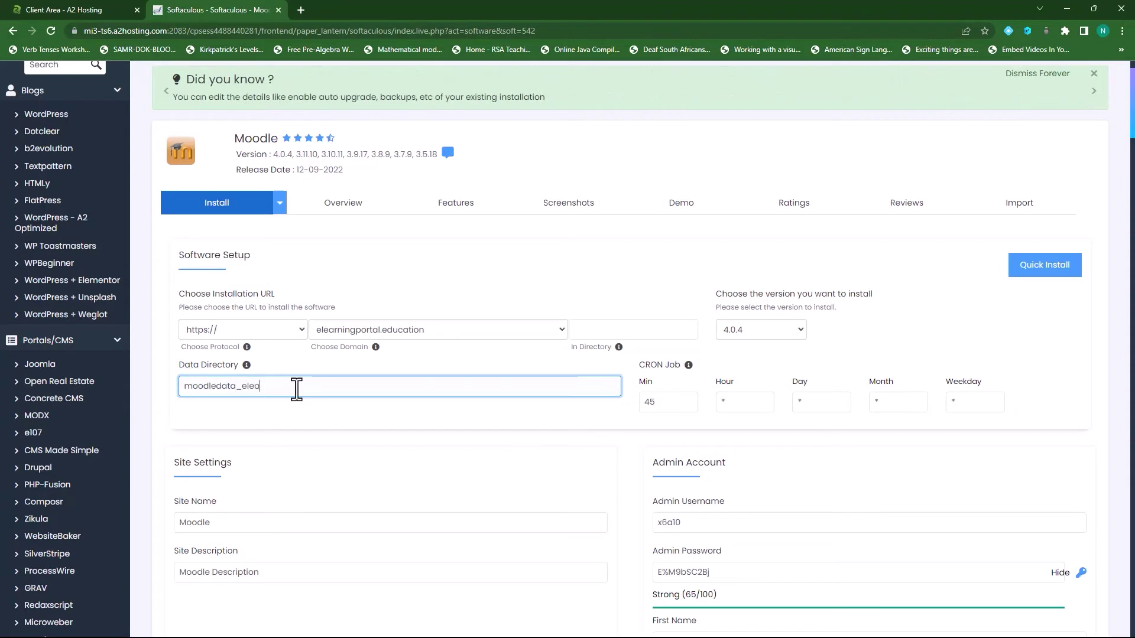
{"action": "type", "text": "rningportal"}
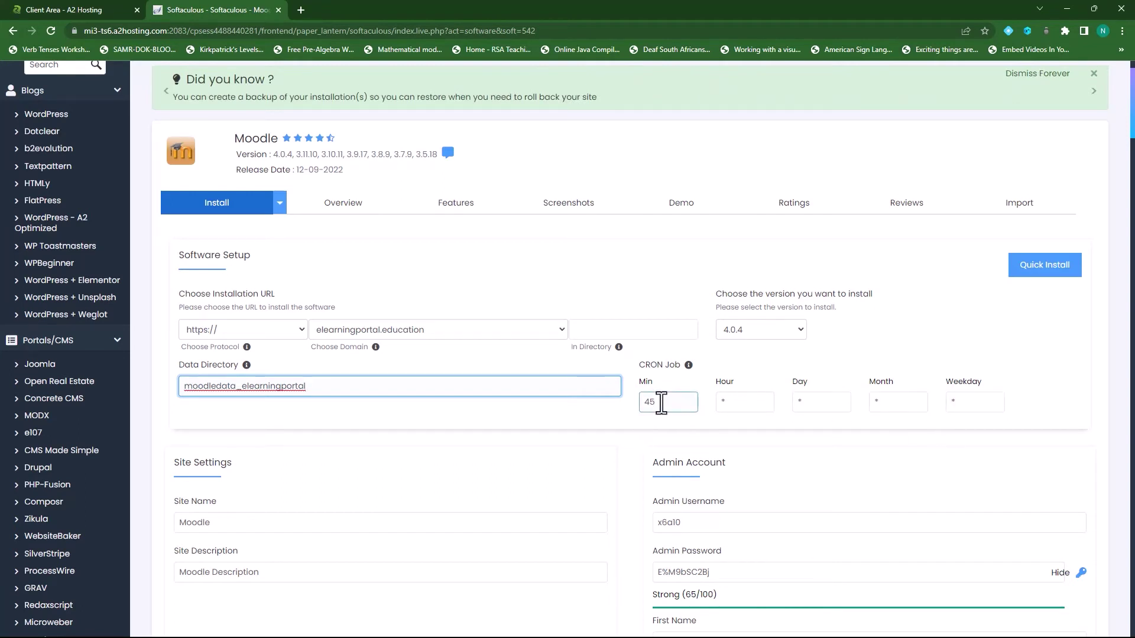
- Change the CRON job minute from 45 to 5, keeping * for the other fields
{"action": "double_click", "coordinate": [657, 402]}
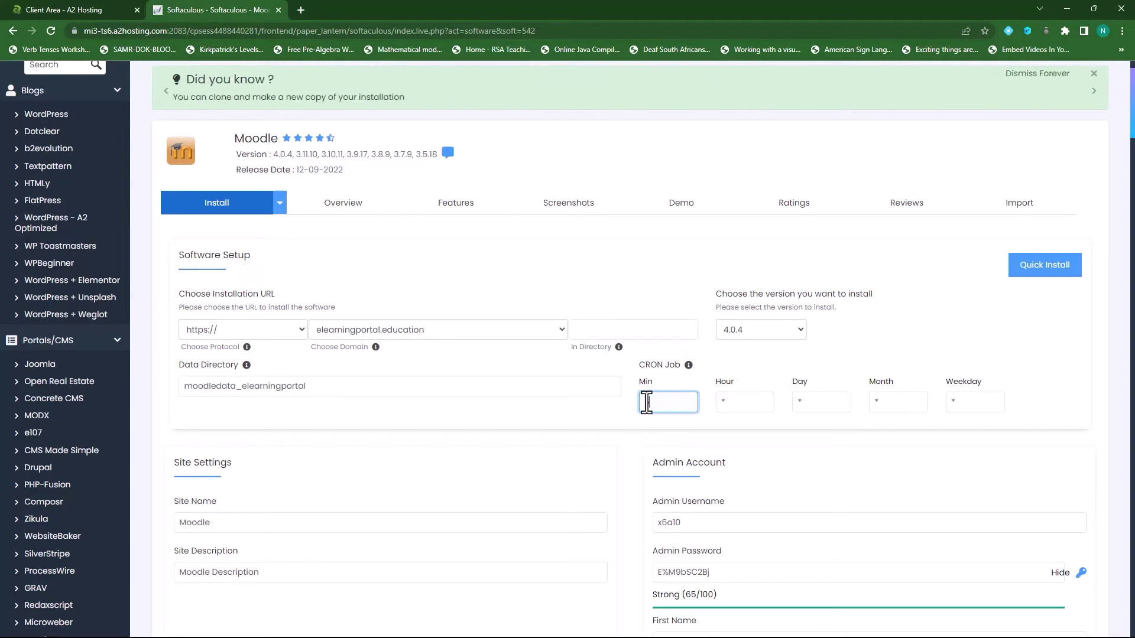
{"action": "type", "text": "5"}
{"action": "left_click", "coordinate": [606, 427]}
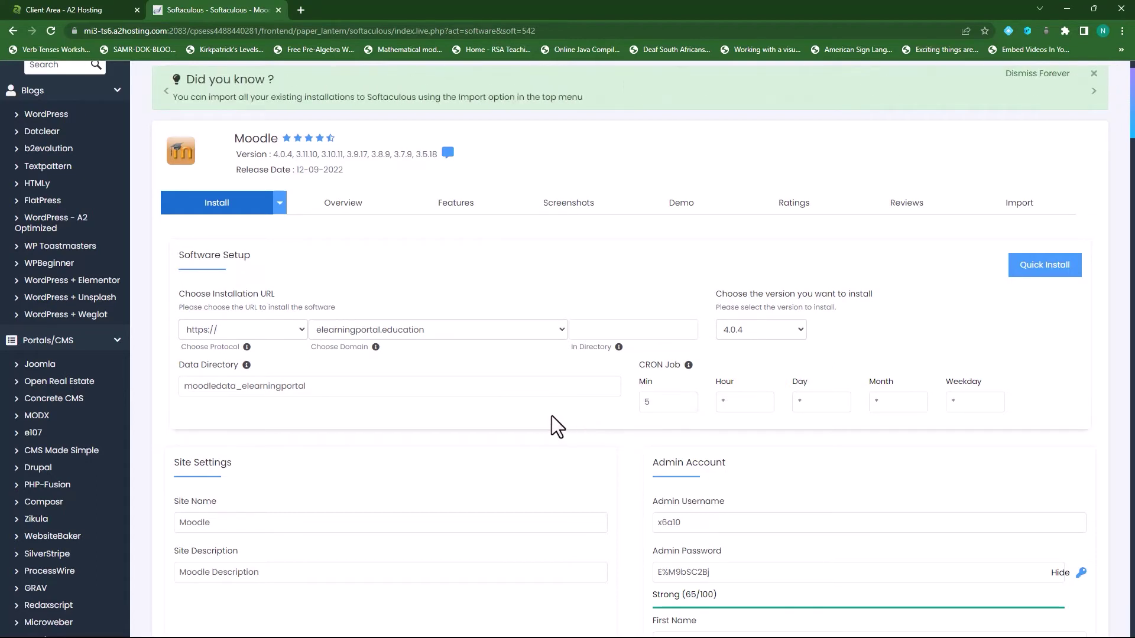
{"action": "left_click", "coordinate": [662, 403]}
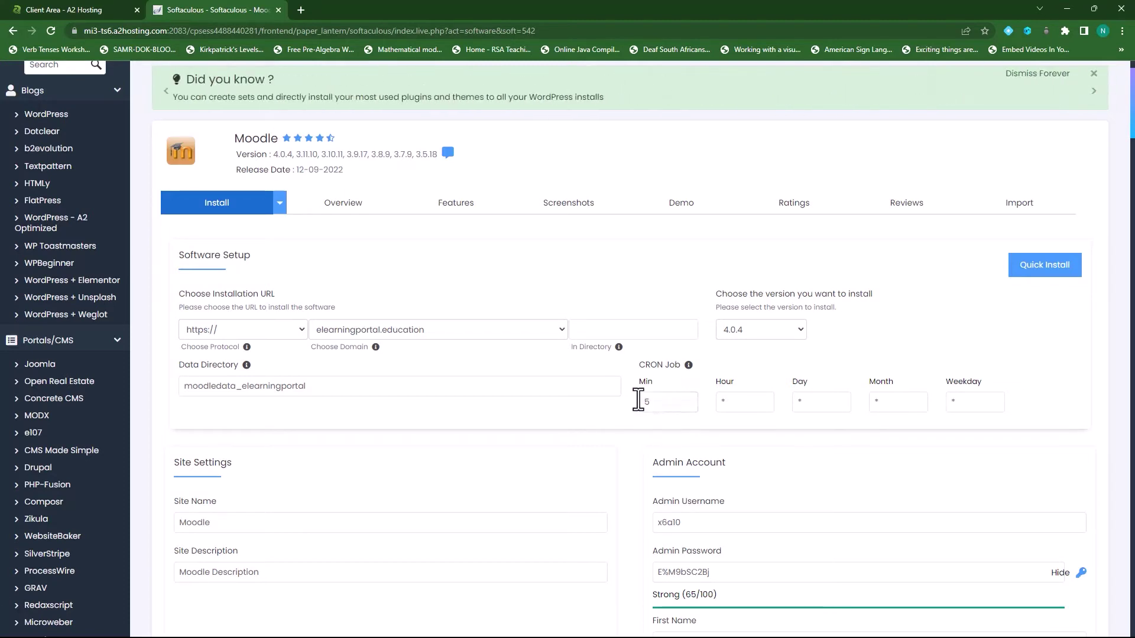
{"action": "left_click", "coordinate": [592, 427]}
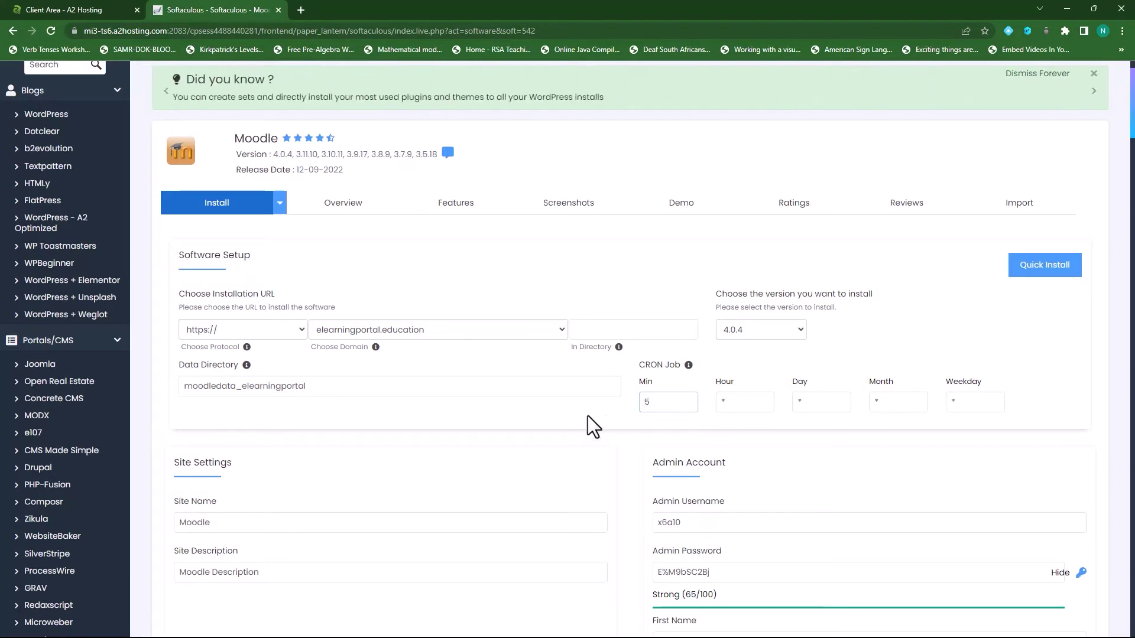
{"action": "left_click", "coordinate": [658, 402]}
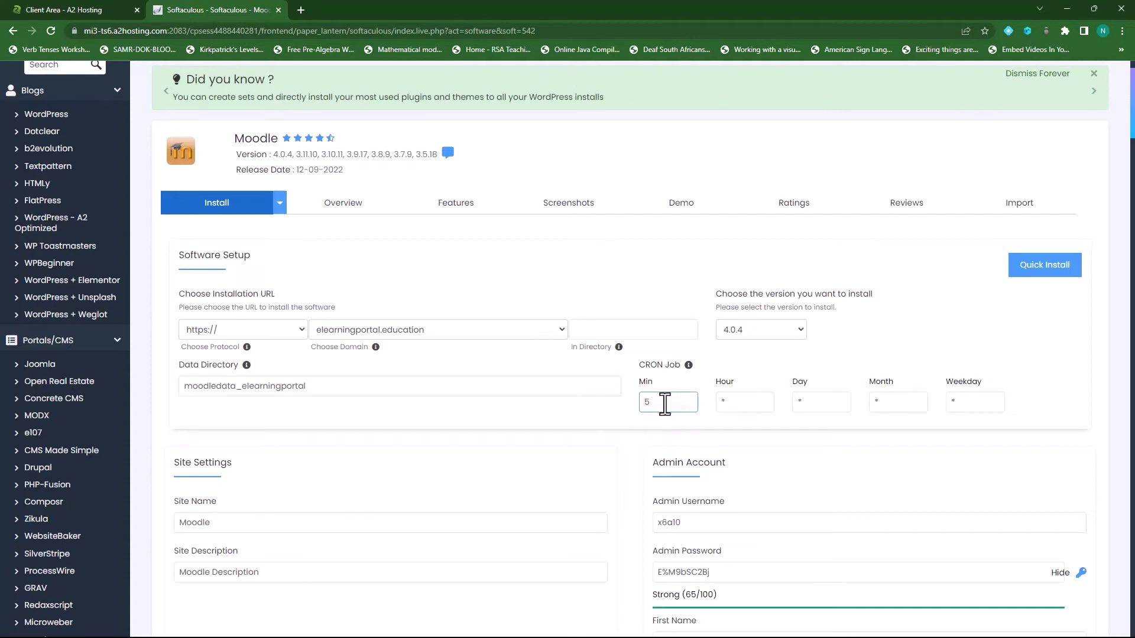
{"action": "left_click", "coordinate": [669, 384]}
{"action": "left_click", "coordinate": [670, 383]}
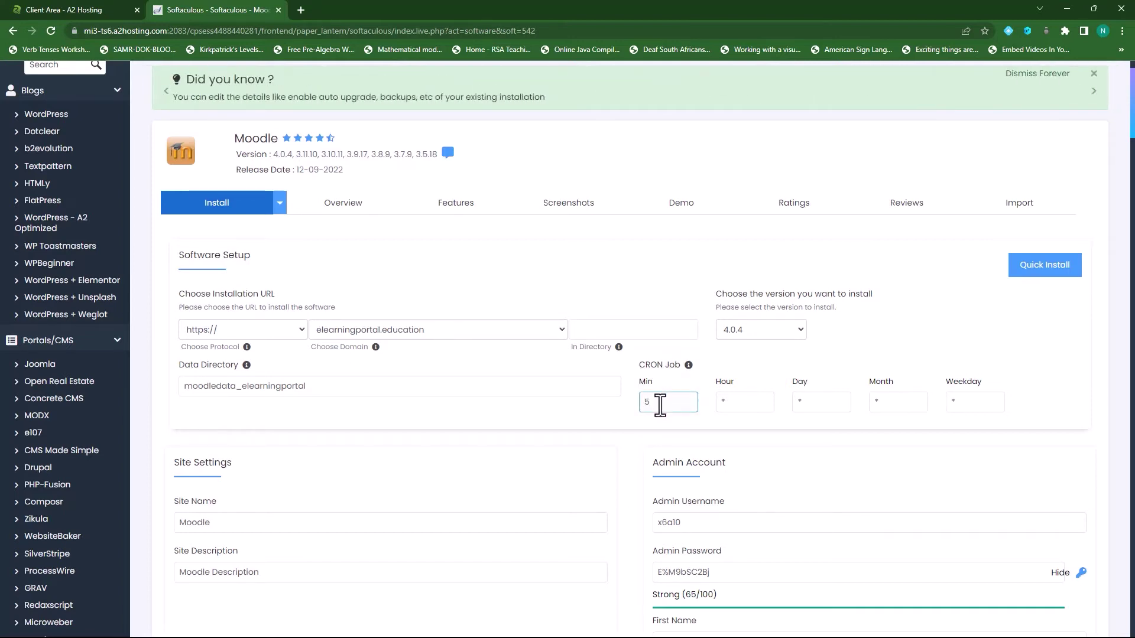
{"action": "left_click", "coordinate": [733, 404]}
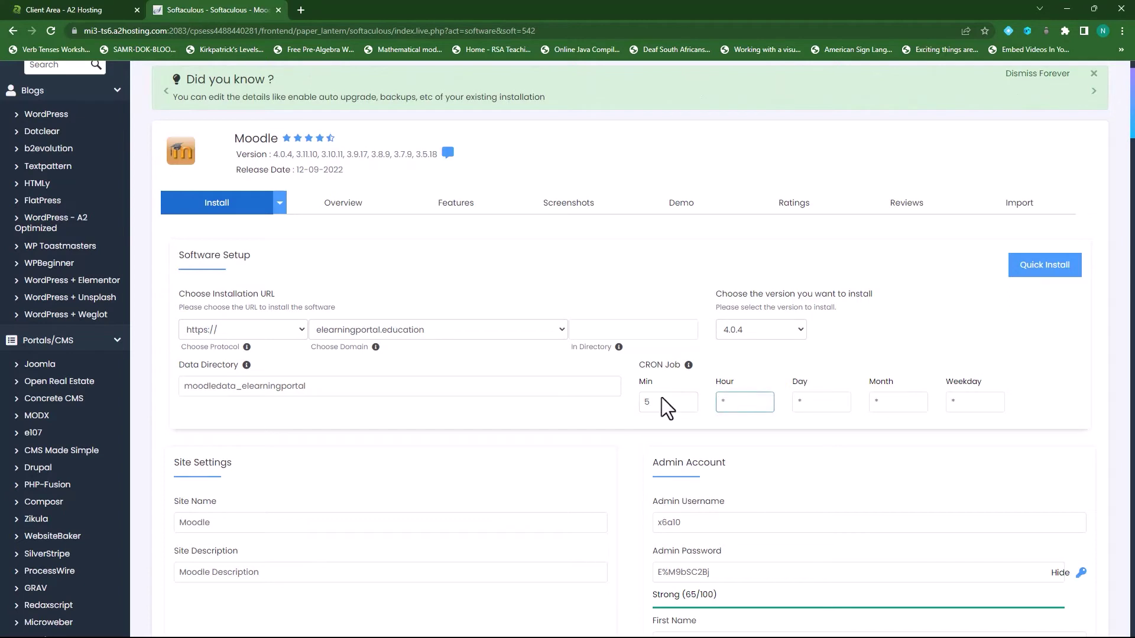
{"action": "left_click", "coordinate": [906, 404]}
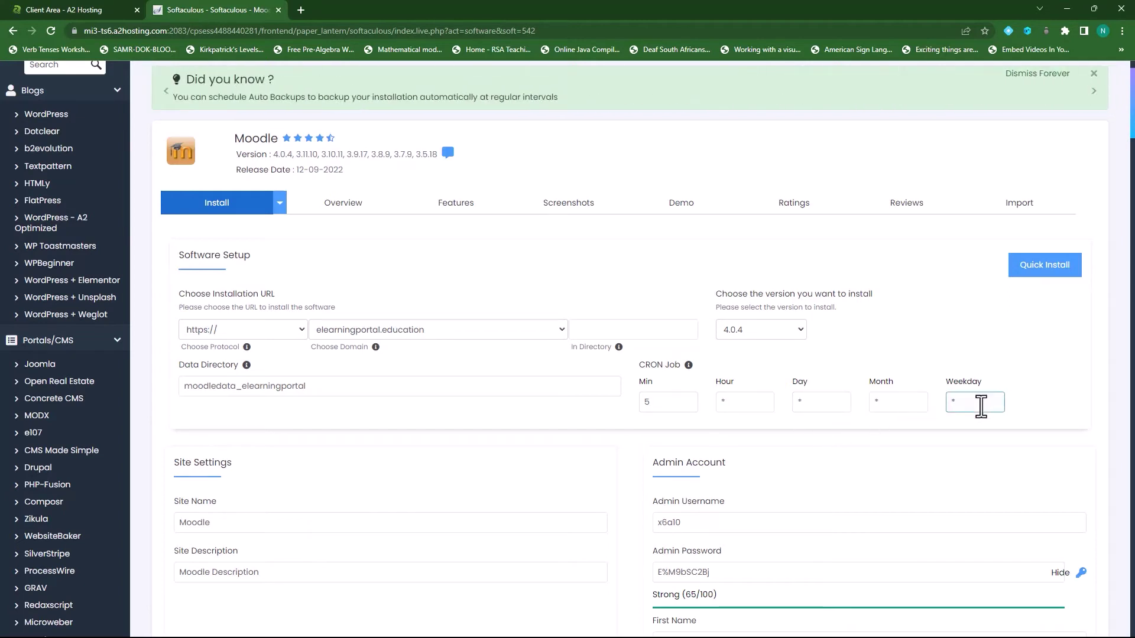
{"action": "left_click", "coordinate": [438, 418]}
- Replace the default site name Moodle with ELearningPortal.Education
{"action": "scroll", "coordinate": [437, 417], "scroll_direction": "down", "scroll_amount": 1}
{"action": "scroll", "coordinate": [409, 418], "scroll_direction": "down", "scroll_amount": 1}
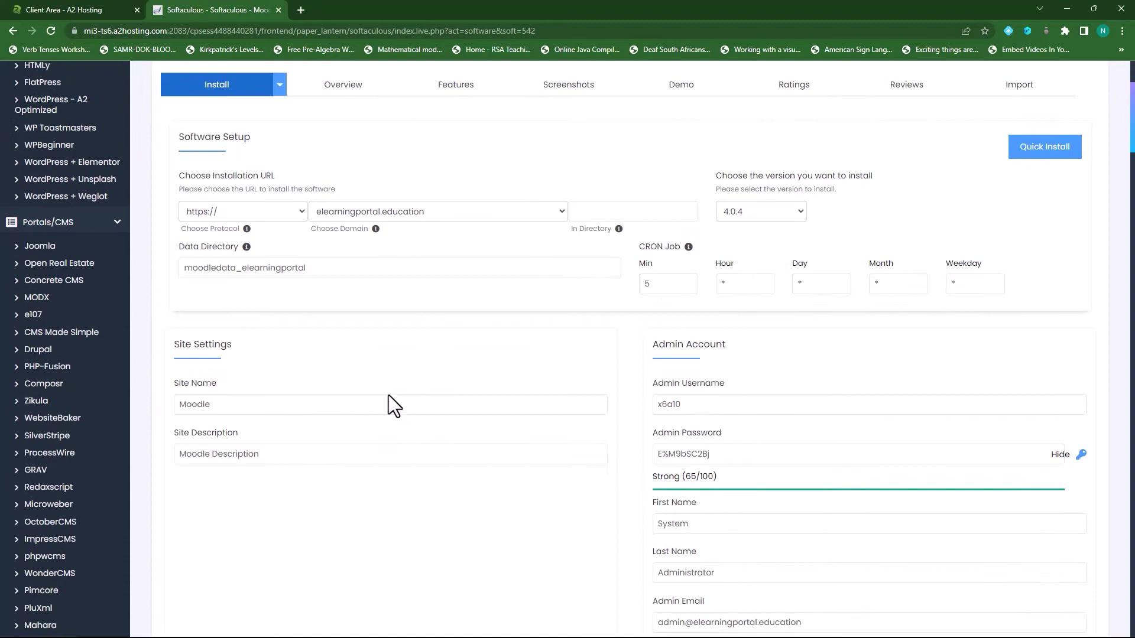
{"action": "left_click", "coordinate": [223, 405]}
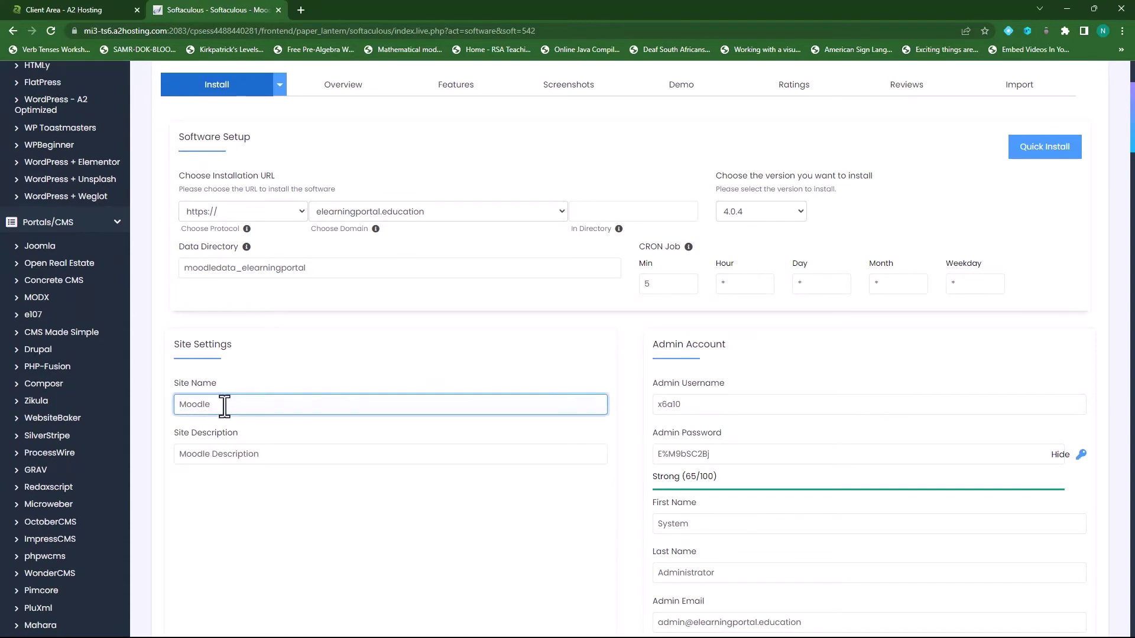
{"action": "left_click_drag", "start_coordinate": [223, 405], "coordinate": [160, 405]}
{"action": "type", "text": "ELearningPortal.Education"}
- Set the site description to 'Accessible Online Content'
{"action": "left_click_drag", "start_coordinate": [268, 459], "coordinate": [147, 460]}
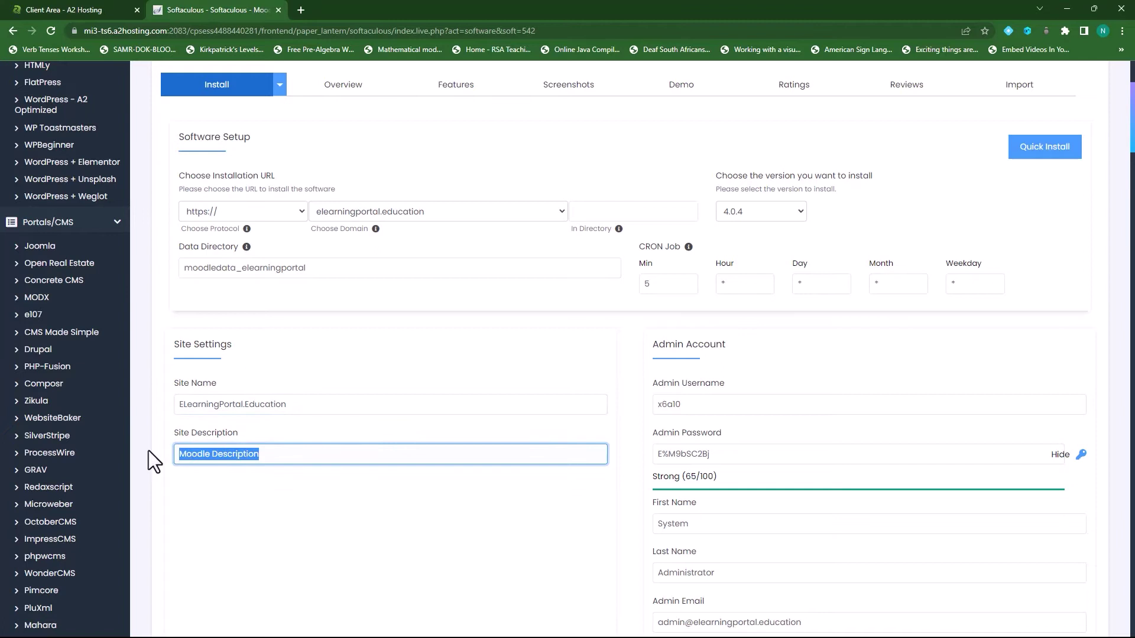
{"action": "type", "text": "A"}
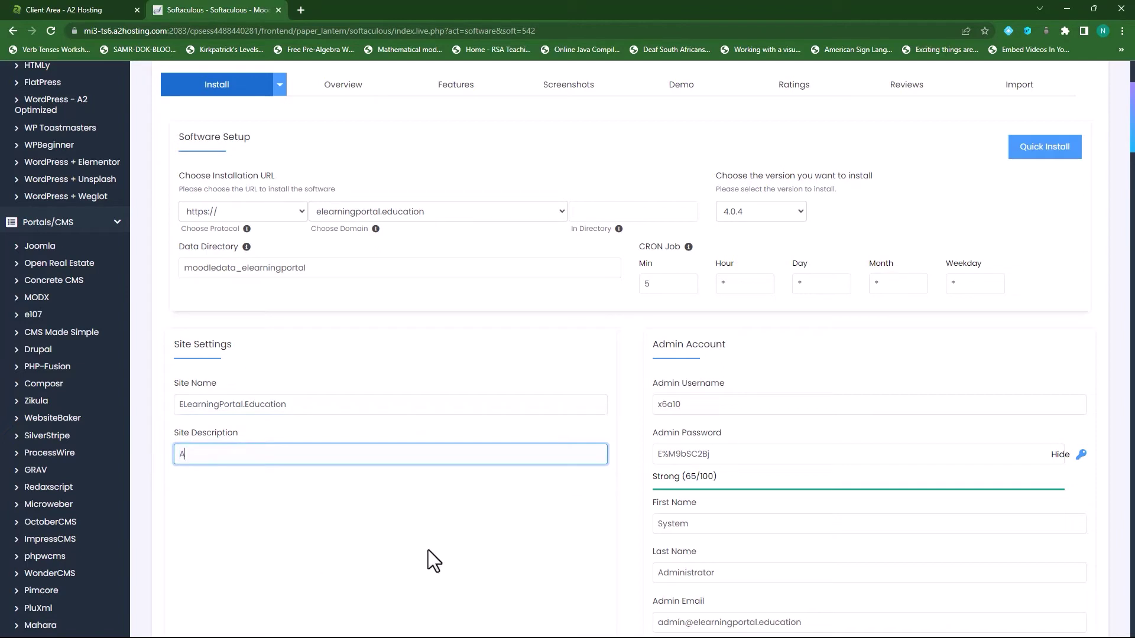
{"action": "type", "text": "ccessible Online "}
{"action": "type", "text": "Conmtun"}
{"action": "key", "text": "BackSpace"}
{"action": "key", "text": "BackSpace"}
{"action": "key", "text": "BackSpace"}
{"action": "key", "text": "BackSpace"}
{"action": "type", "text": "tent"}
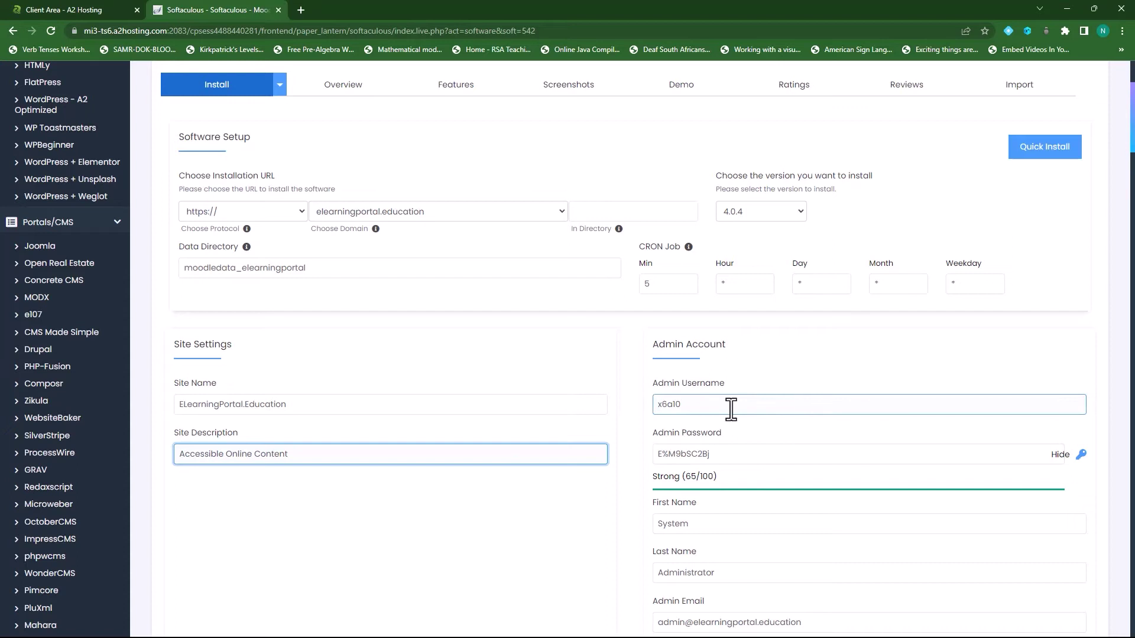
- Copy the generated admin username and password elsewhere for safekeeping
{"action": "left_click", "coordinate": [705, 407]}
{"action": "left_click_drag", "start_coordinate": [704, 407], "coordinate": [636, 405]}
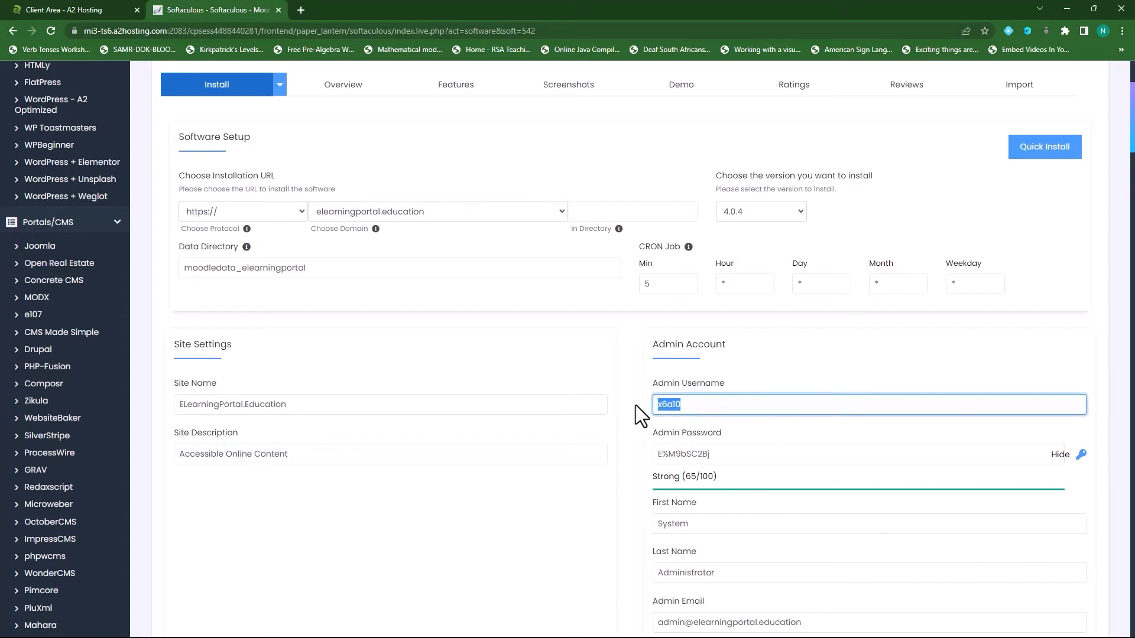
{"action": "left_click", "coordinate": [706, 408]}
{"action": "left_click_drag", "start_coordinate": [718, 409], "coordinate": [668, 402]}
{"action": "left_click", "coordinate": [737, 402]}
{"action": "left_click_drag", "start_coordinate": [753, 452], "coordinate": [640, 455]}
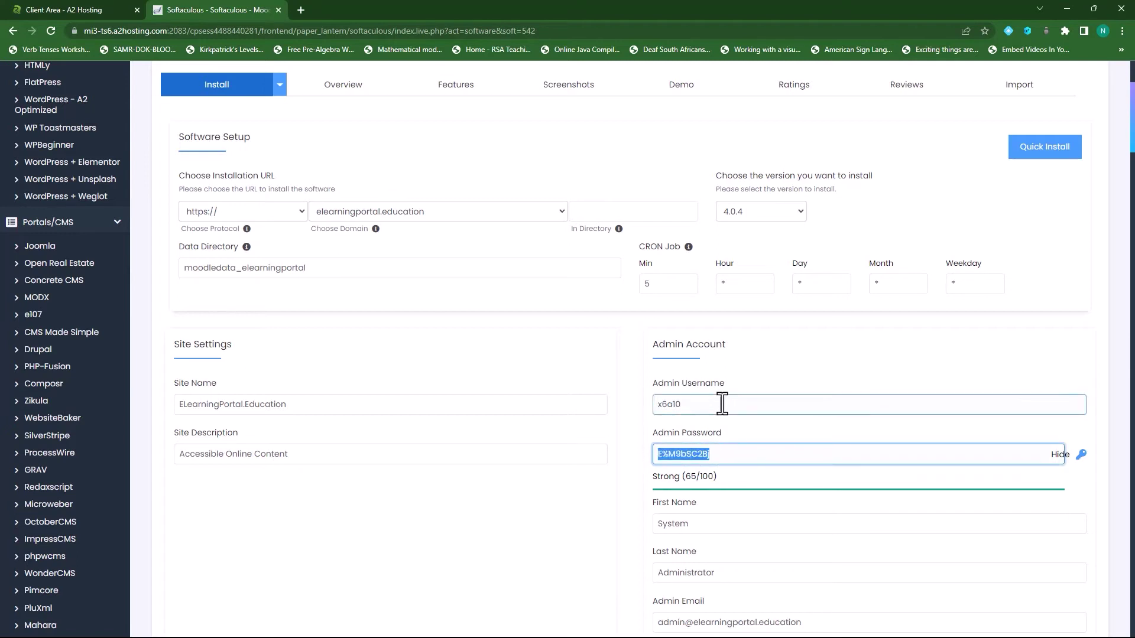
{"action": "left_click_drag", "start_coordinate": [721, 400], "coordinate": [644, 403]}
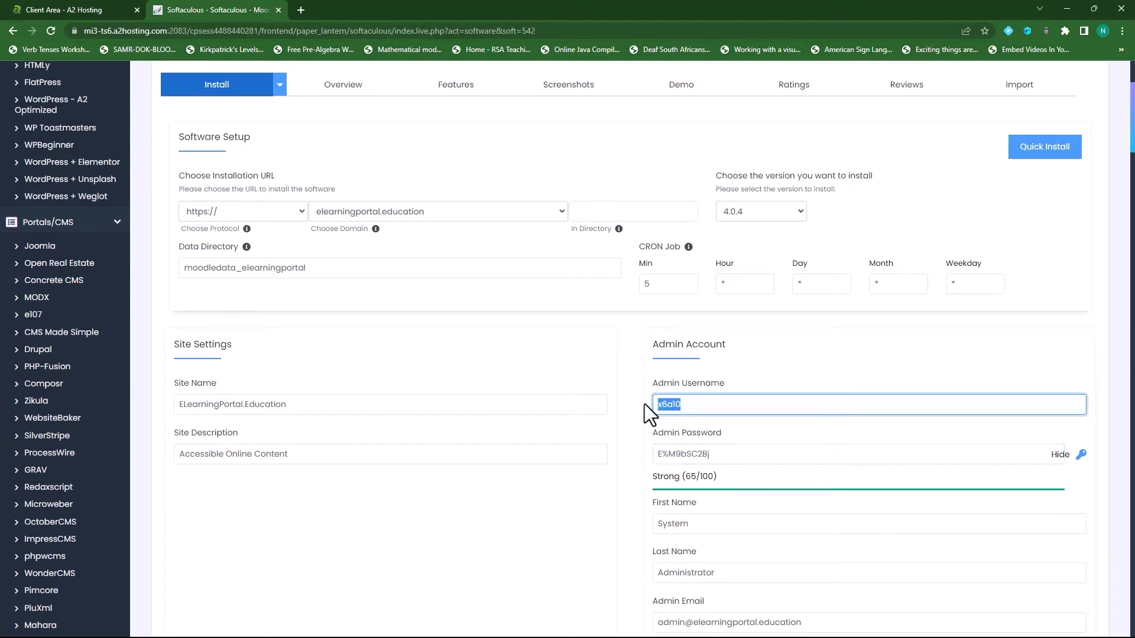
{"action": "key", "text": "alt+Tab"}
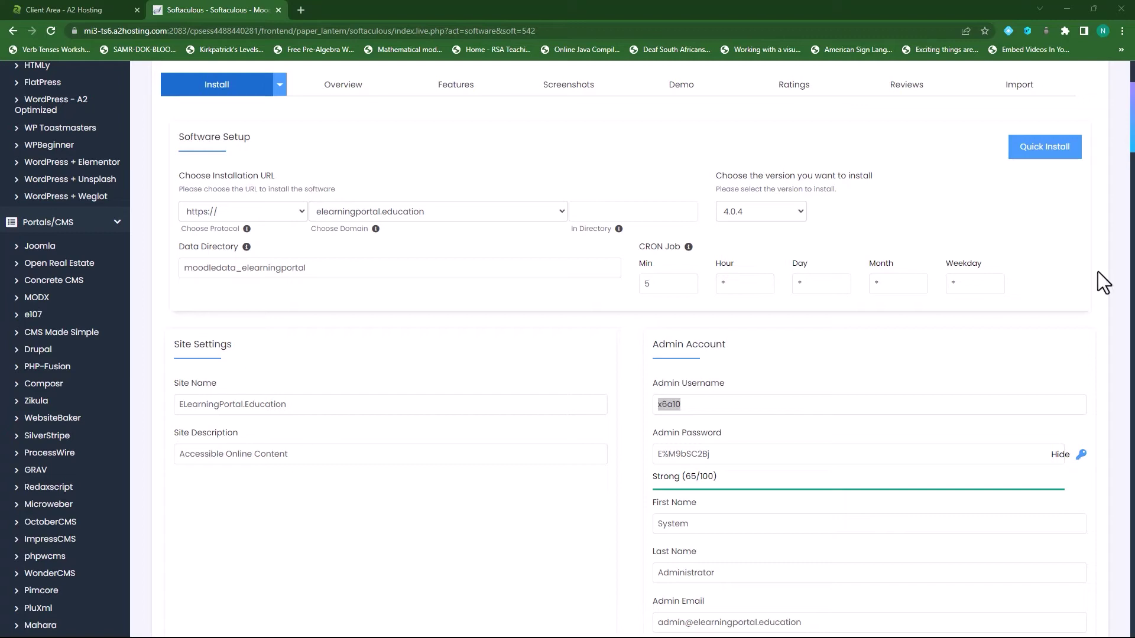
{"action": "left_click", "coordinate": [726, 455]}
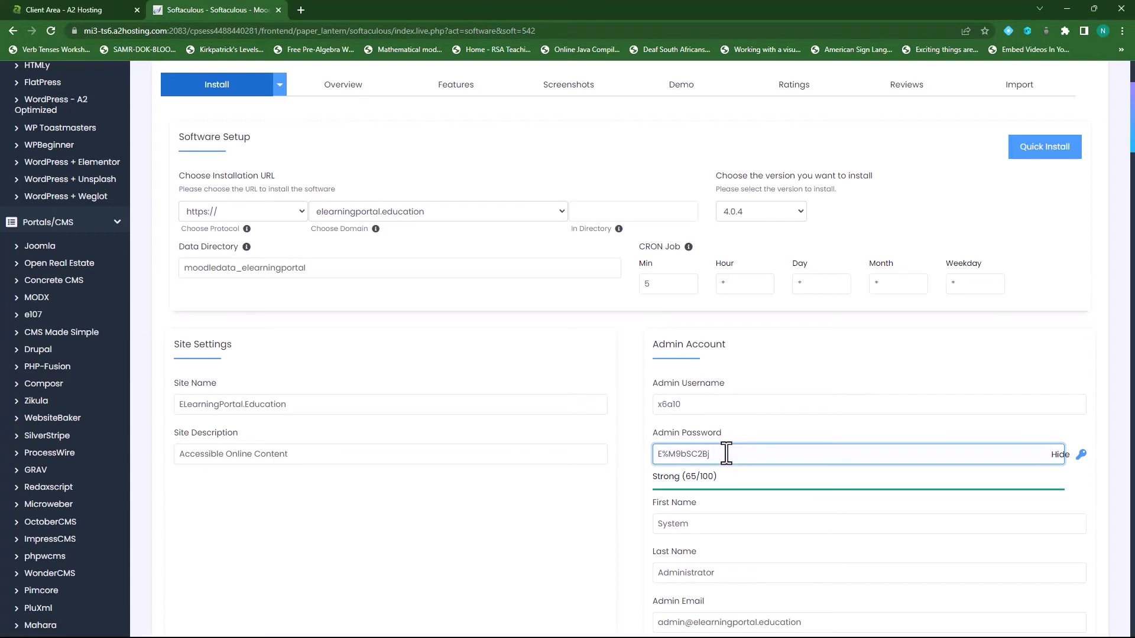
{"action": "left_click_drag", "start_coordinate": [731, 455], "coordinate": [654, 454]}
{"action": "key", "text": "alt+Tab"}
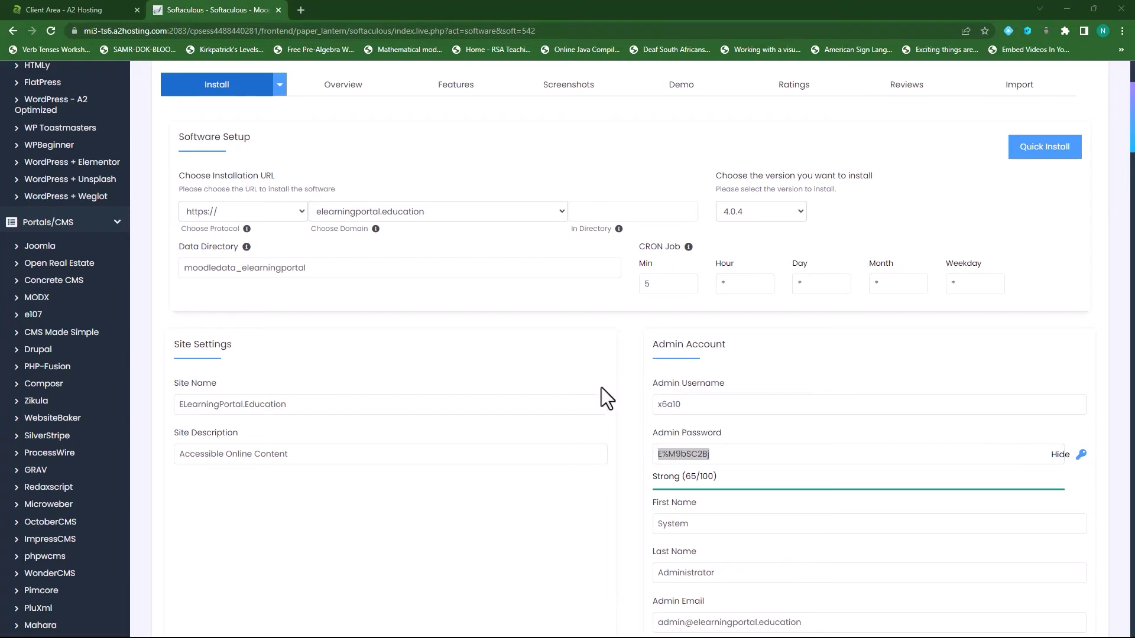
- Replace System Administrator with the administrator's own first and last name
{"action": "scroll", "coordinate": [612, 376], "scroll_direction": "down", "scroll_amount": 3}
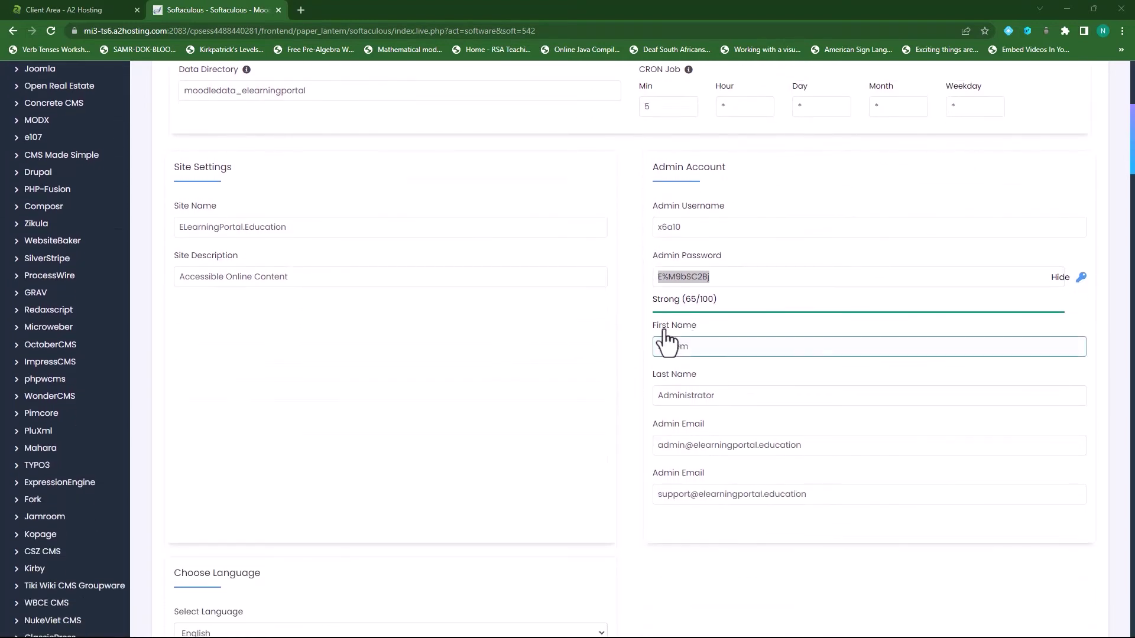
{"action": "left_click_drag", "start_coordinate": [701, 350], "coordinate": [638, 350]}
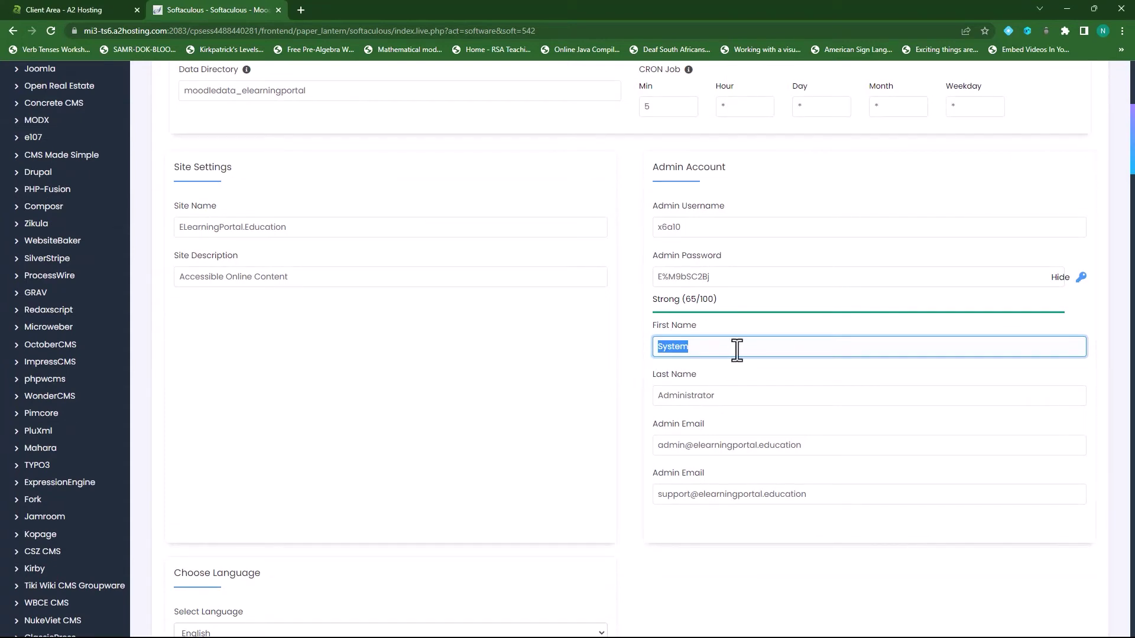
{"action": "type", "text": "John"}
{"action": "left_click_drag", "start_coordinate": [729, 398], "coordinate": [633, 396]}
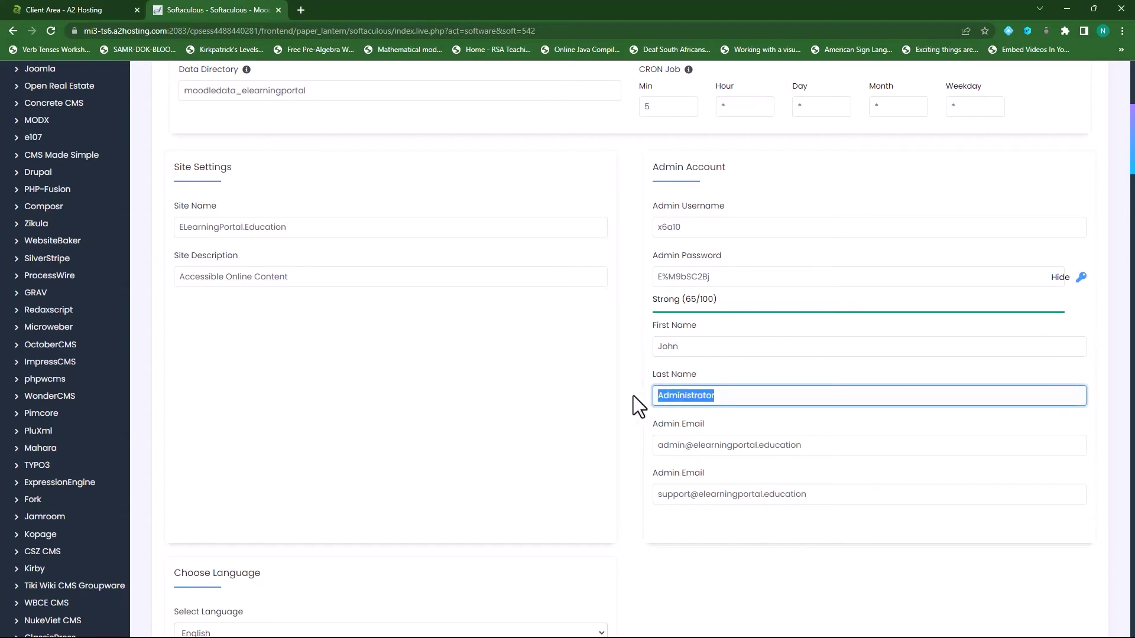
{"action": "type", "text": "Doe"}
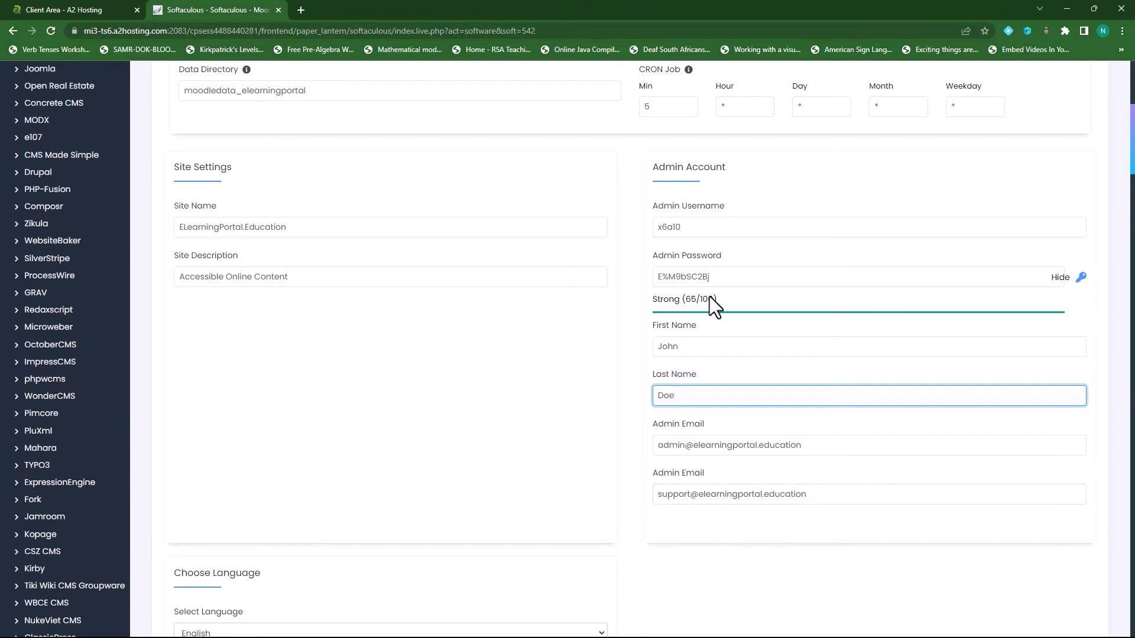
- Have the installation details e-mailed to the site's admin address
{"action": "scroll", "coordinate": [499, 423], "scroll_direction": "up", "scroll_amount": 4}
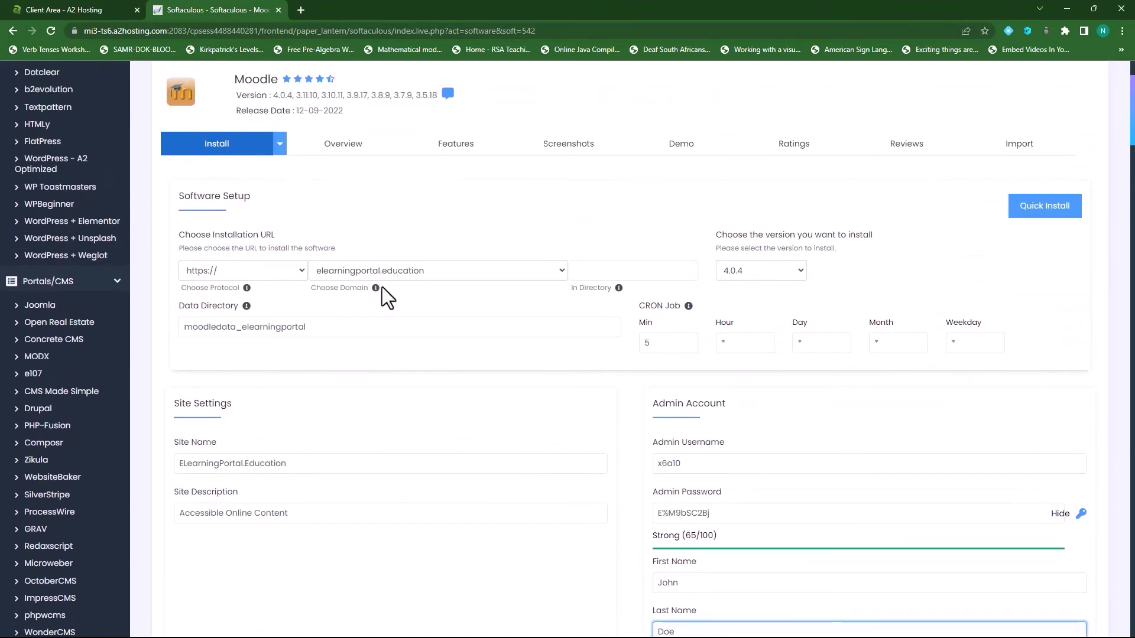
{"action": "scroll", "coordinate": [494, 459], "scroll_direction": "down", "scroll_amount": 7}
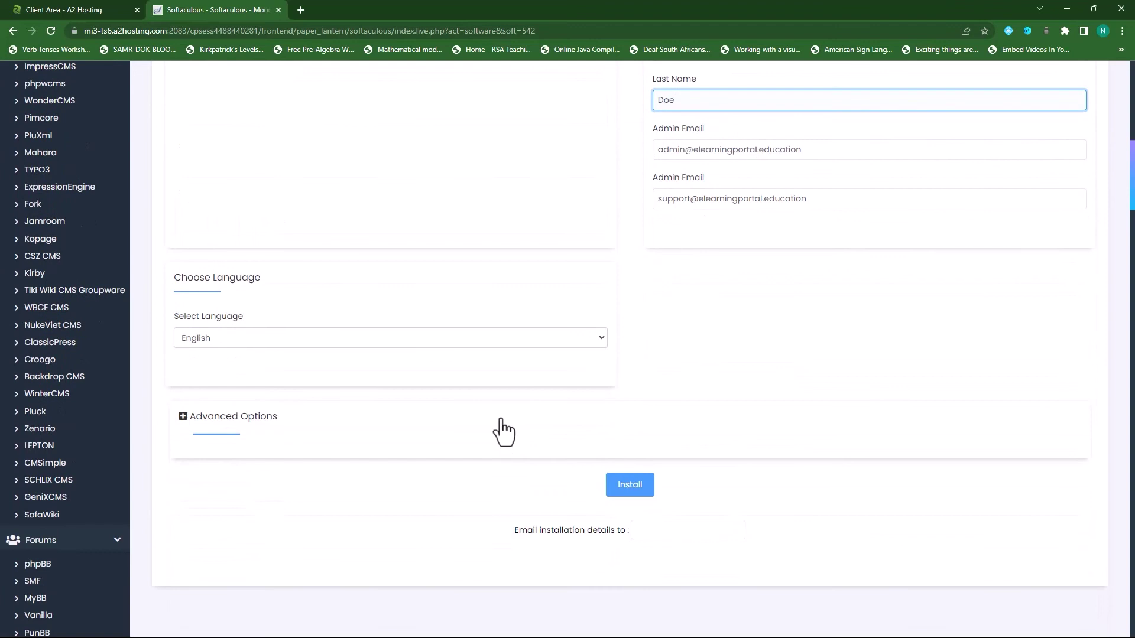
{"action": "left_click", "coordinate": [664, 532]}
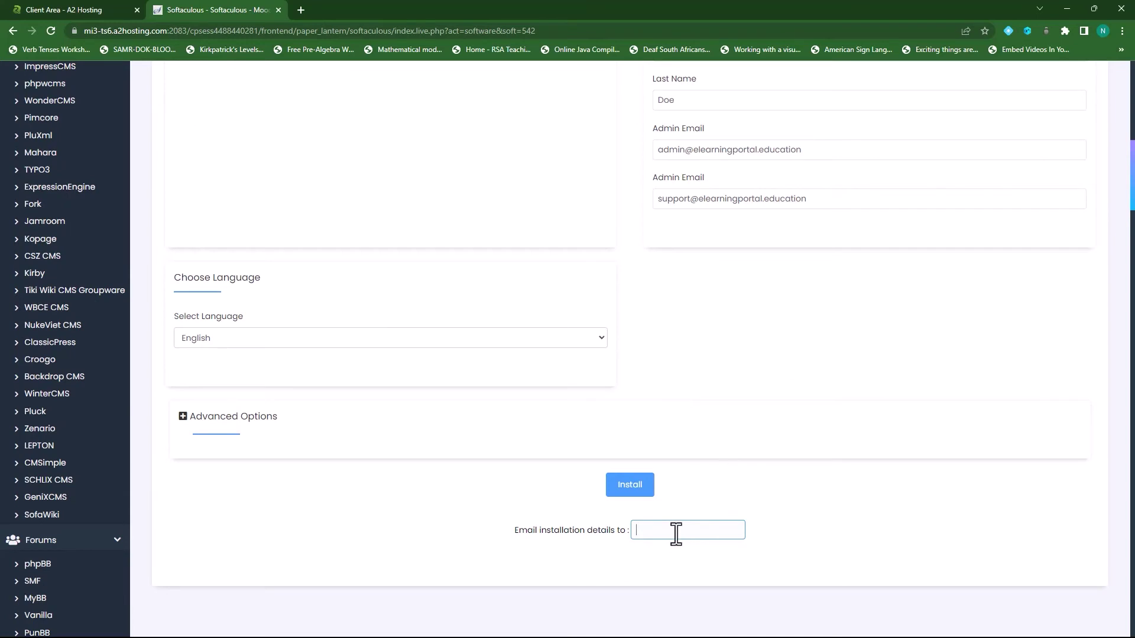
- Review the Advanced Options for database and backups, leaving the defaults unchanged
{"action": "left_click", "coordinate": [183, 417]}
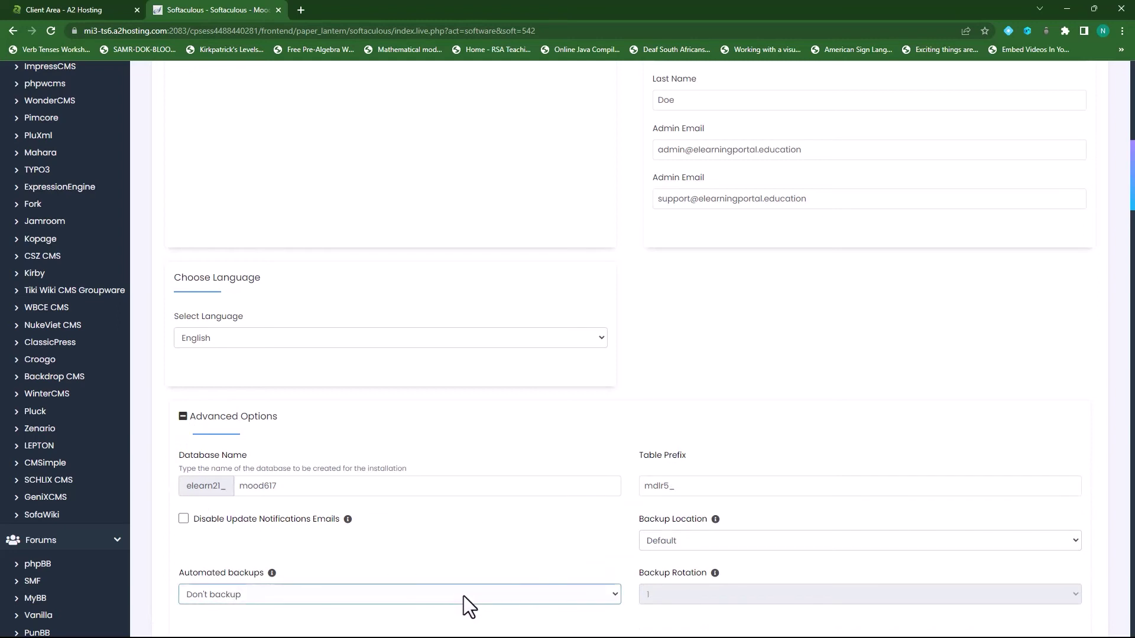
{"action": "left_click", "coordinate": [183, 416]}
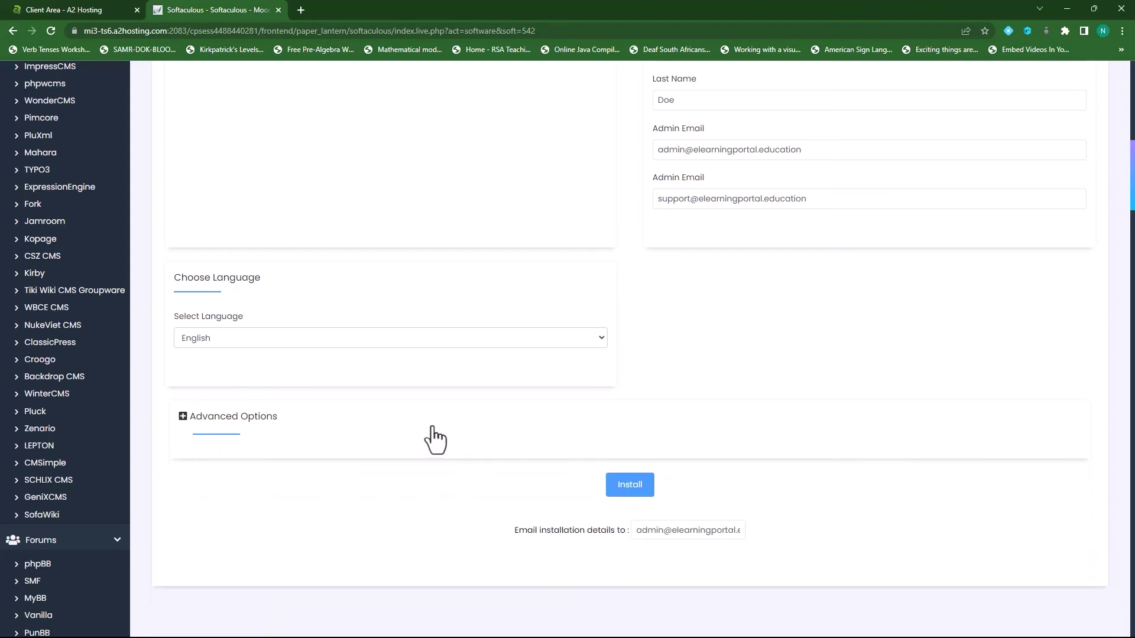
{"action": "left_click", "coordinate": [634, 497]}
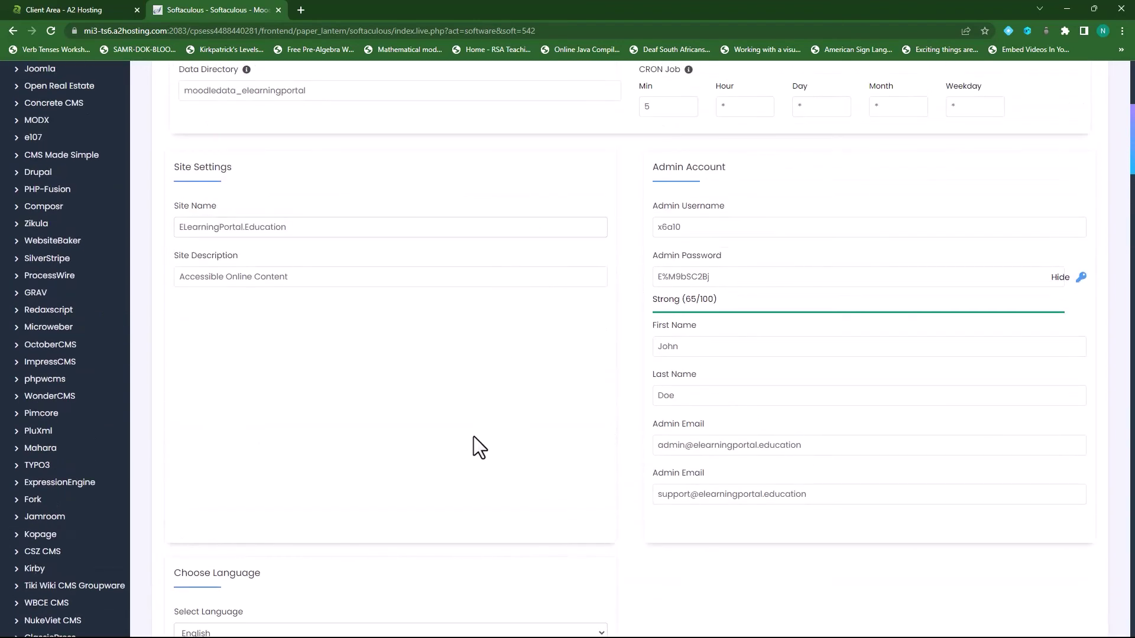
{"action": "scroll", "coordinate": [474, 438], "scroll_direction": "up", "scroll_amount": 2}
{"action": "scroll", "coordinate": [474, 438], "scroll_direction": "down", "scroll_amount": 5}
{"action": "scroll", "coordinate": [473, 439], "scroll_direction": "down", "scroll_amount": 3}
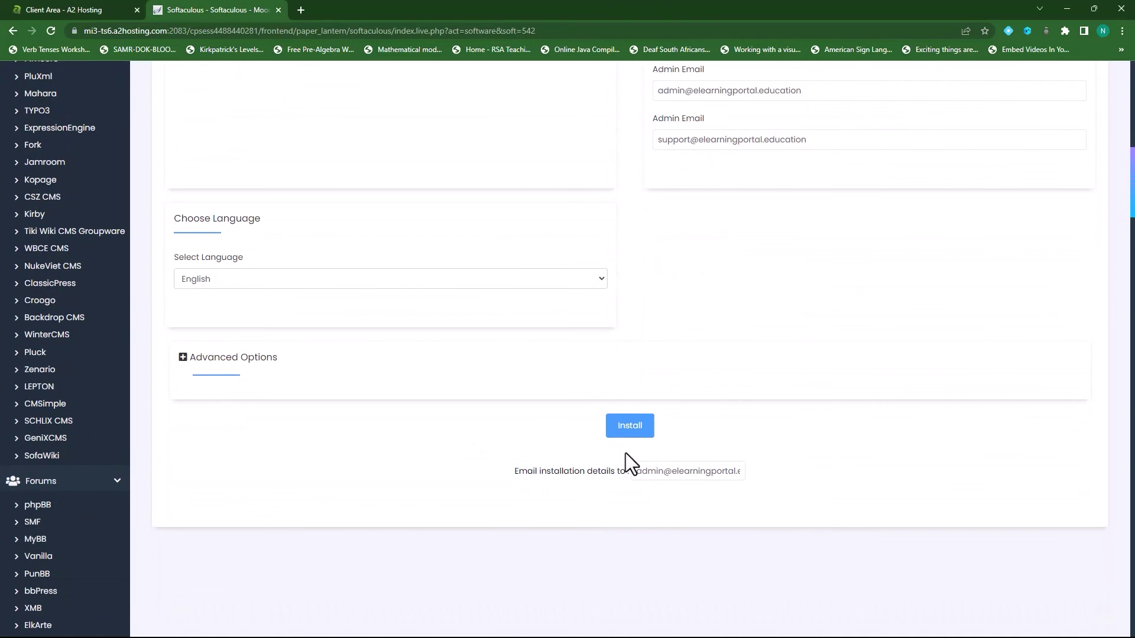
- Start the Moodle 4.0.4 installation on elearningportal.education and let it complete
{"action": "left_click", "coordinate": [628, 427]}
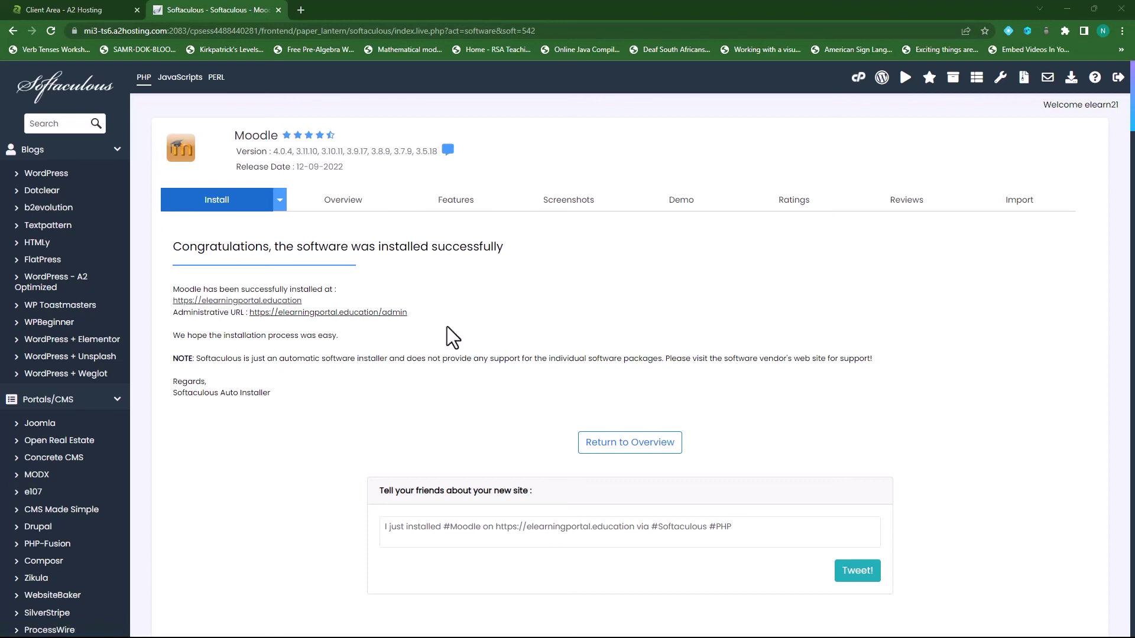
{"action": "right_click", "coordinate": [323, 315]}
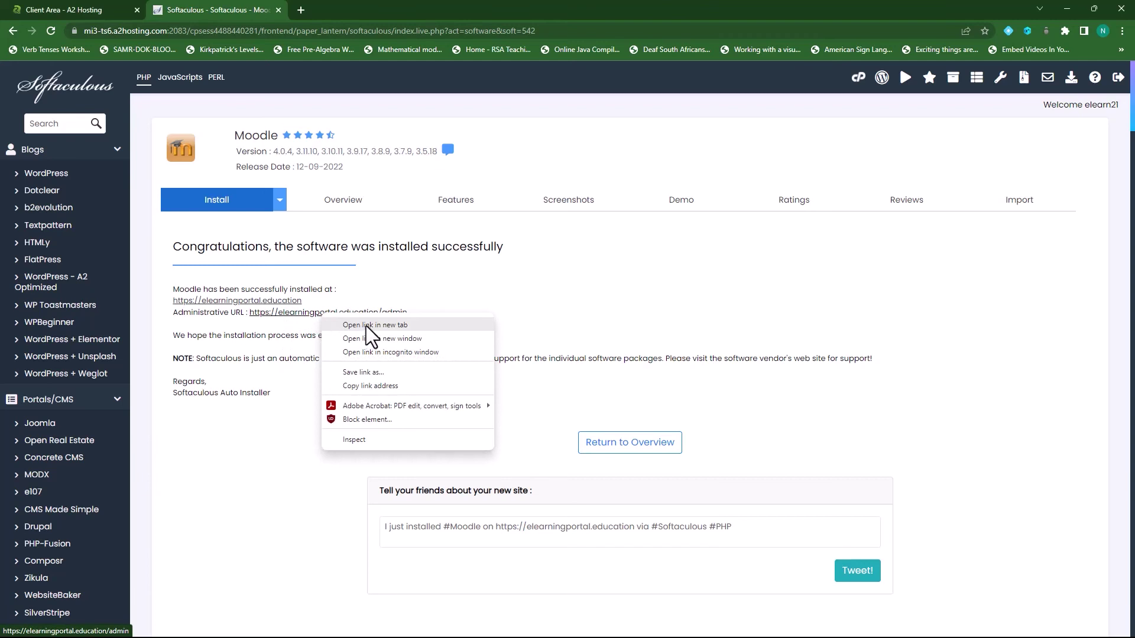
{"action": "left_click", "coordinate": [367, 325]}
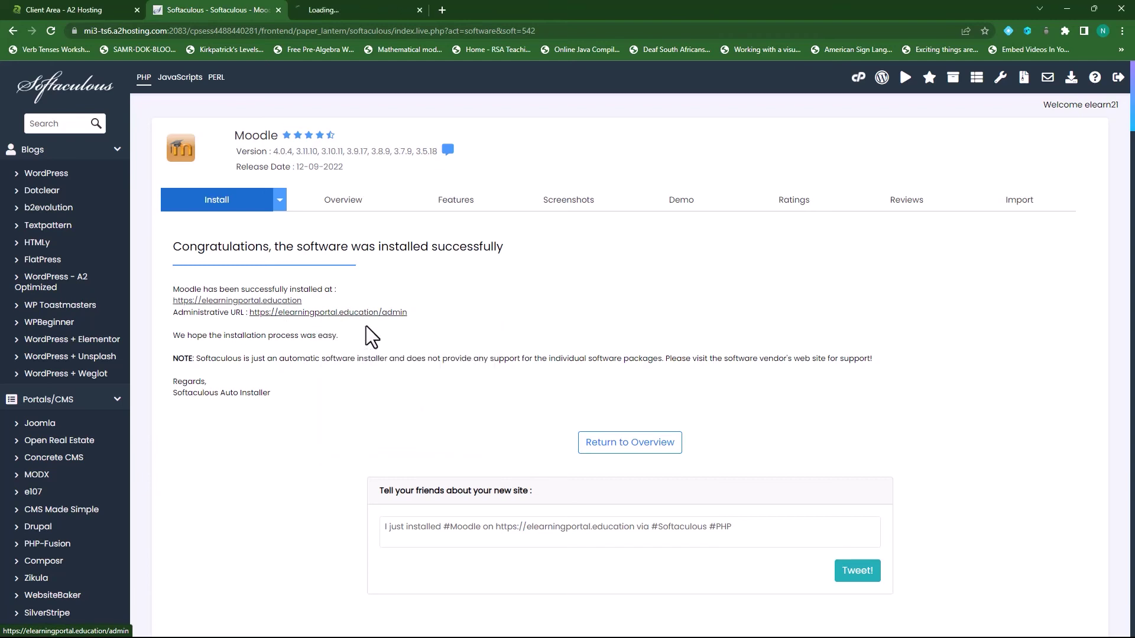
{"action": "left_click", "coordinate": [349, 14]}
- Sign in to the new Moodle site with the admin username and password
{"action": "left_click", "coordinate": [488, 271]}
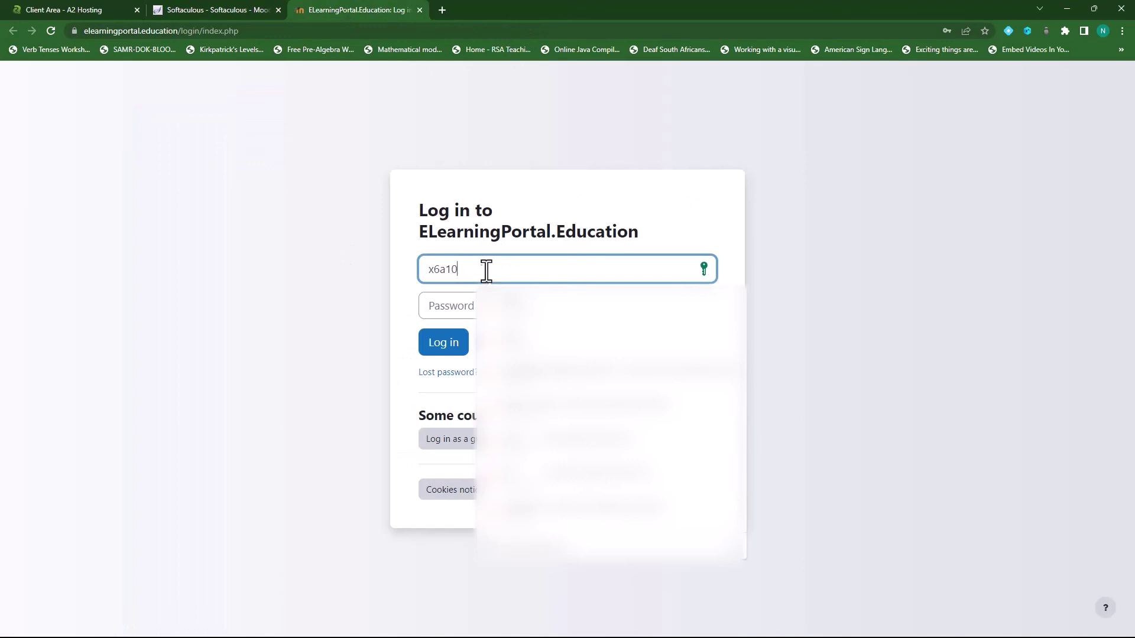
{"action": "left_click", "coordinate": [452, 308]}
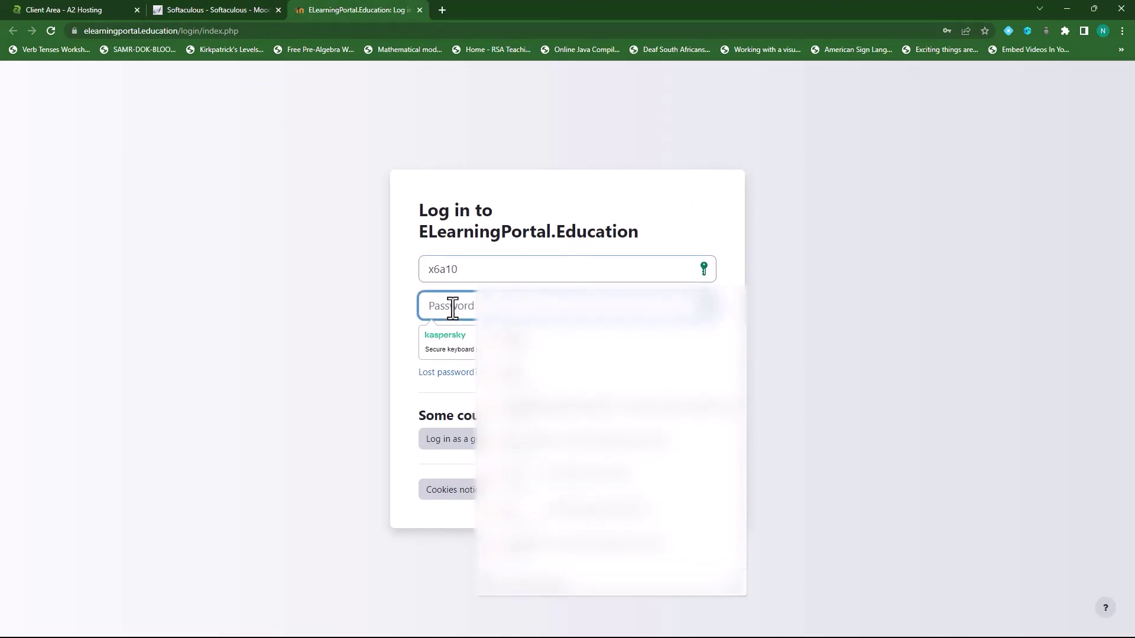
{"action": "key", "text": "Down"}
{"action": "key", "text": "Return"}
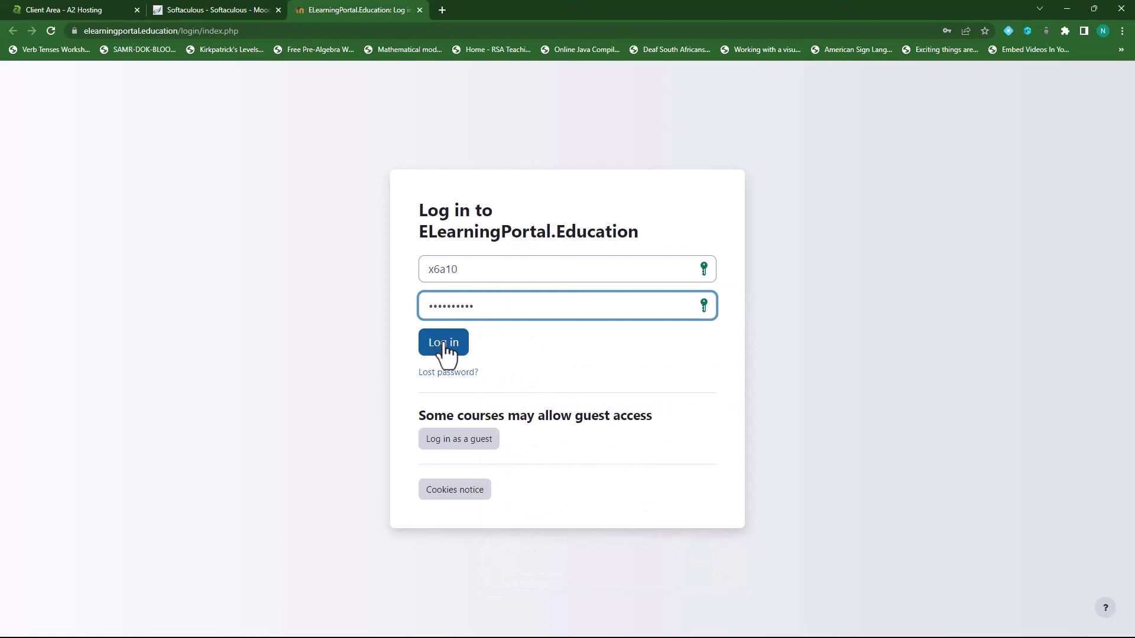
{"action": "left_click", "coordinate": [445, 349]}
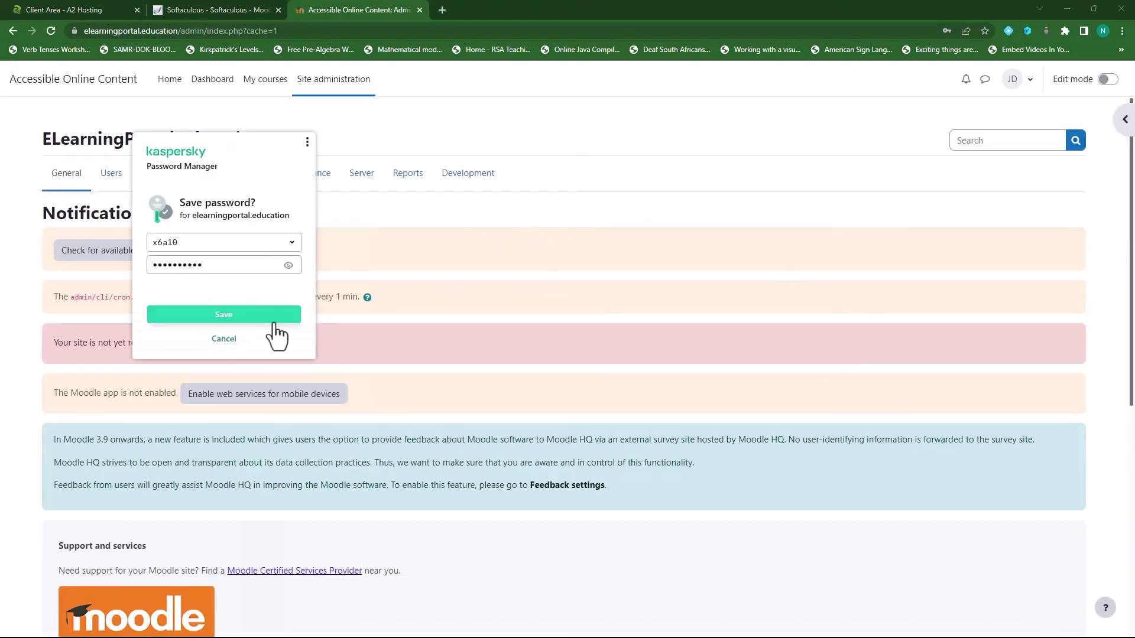
- Dismiss the save-password prompt, confirm version 4.0.4 in the footer, and go to Home
{"action": "left_click", "coordinate": [229, 338]}
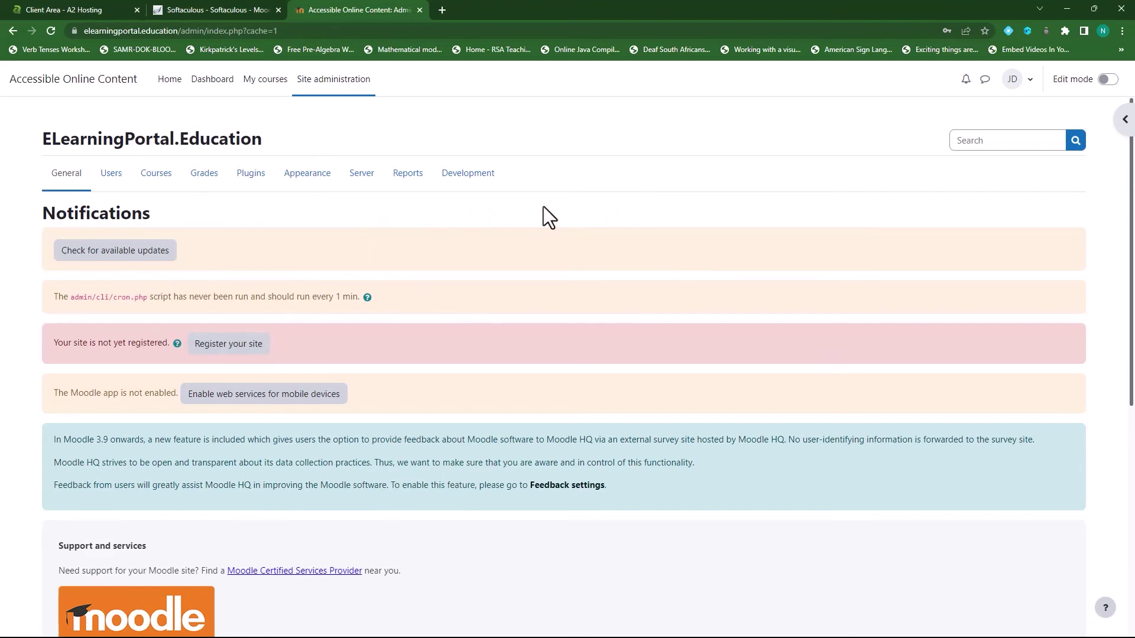
{"action": "scroll", "coordinate": [480, 260], "scroll_direction": "down", "scroll_amount": 7}
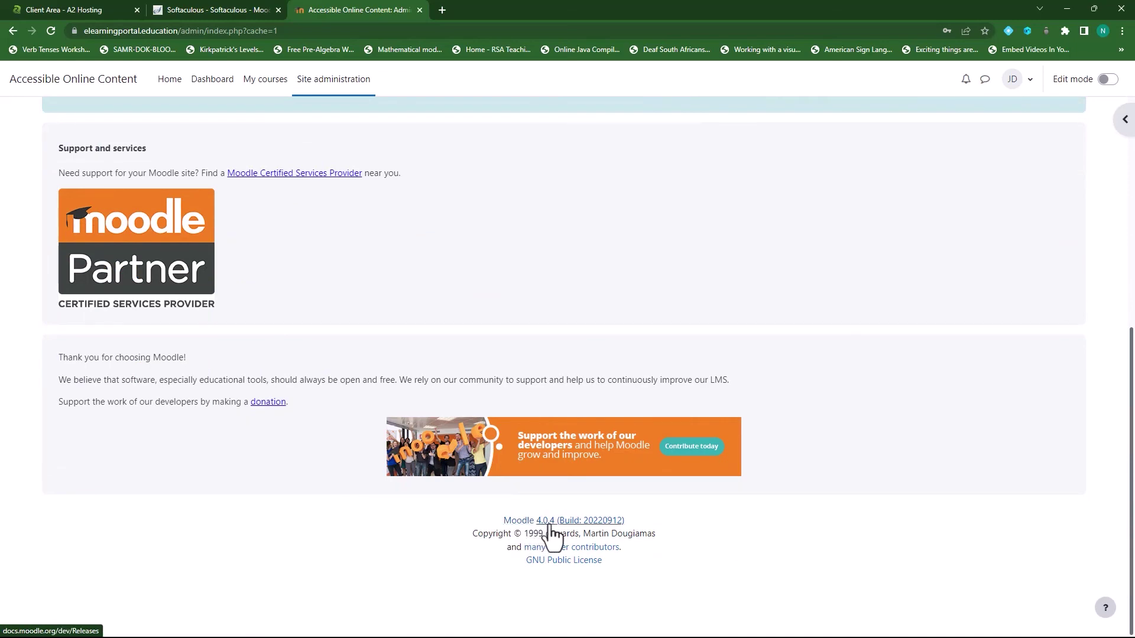
{"action": "scroll", "coordinate": [826, 533], "scroll_direction": "up", "scroll_amount": 7}
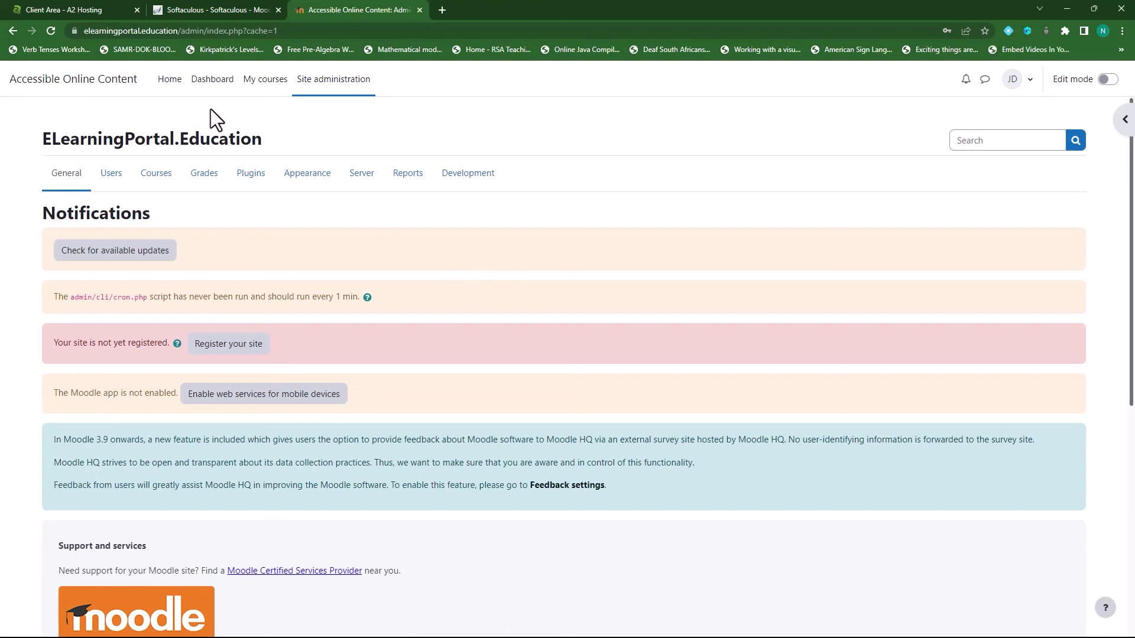
{"action": "left_click", "coordinate": [169, 89]}
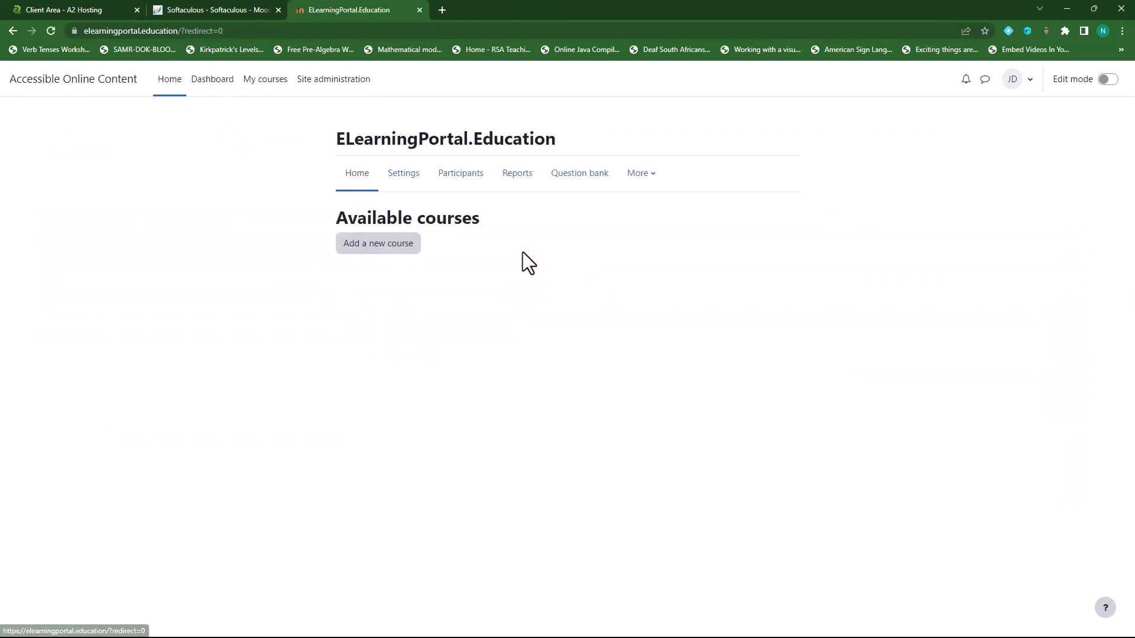